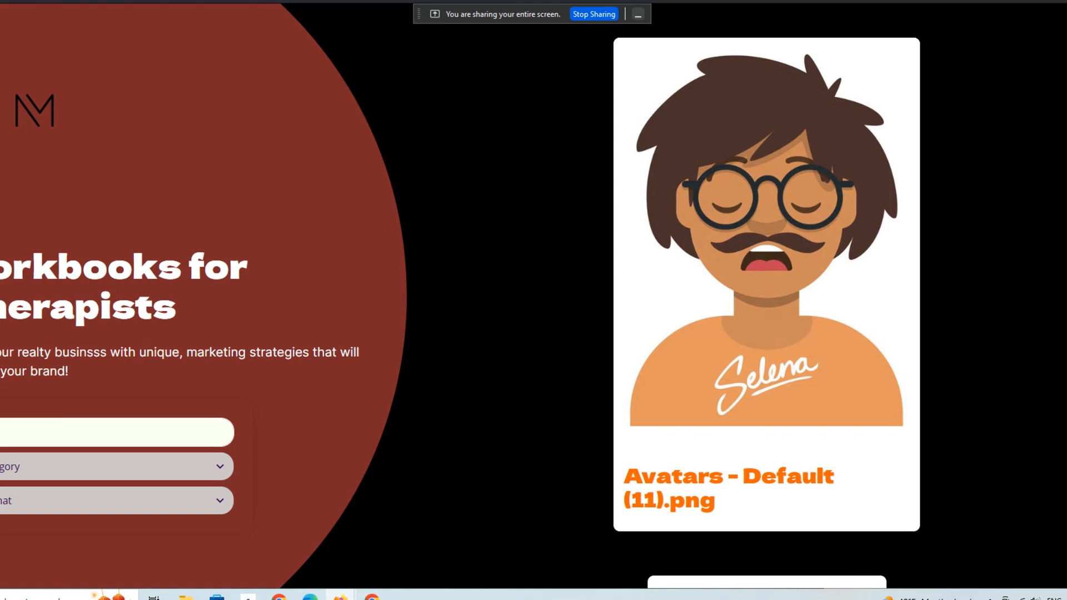
# Step: Clear the existing page description text below the Workbooks for Therapists heading
pyautogui.press('Escape')
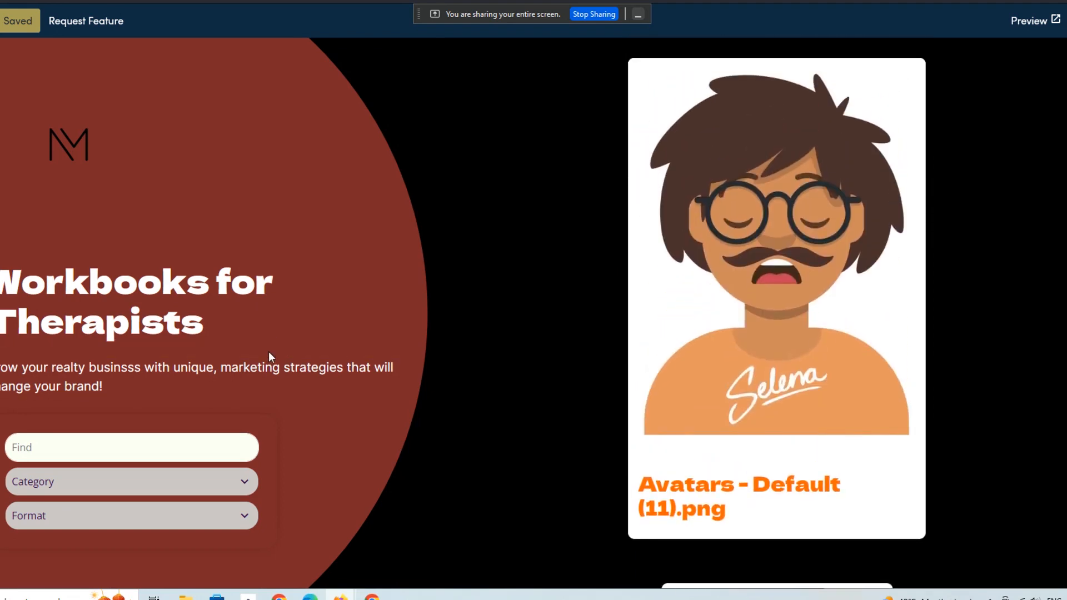
pyautogui.click(283, 368)
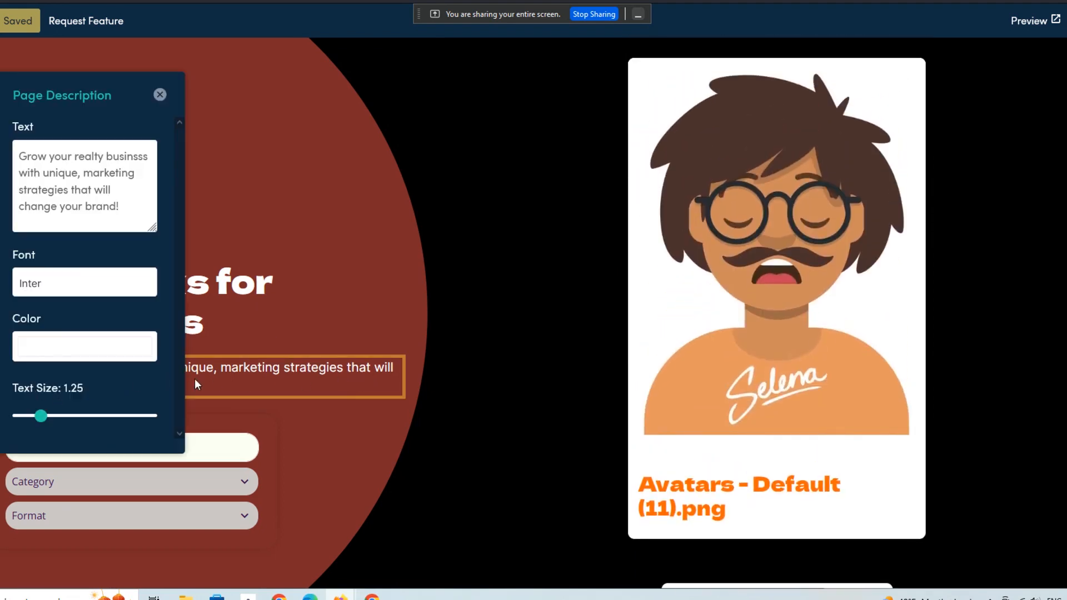
pyautogui.click(114, 205)
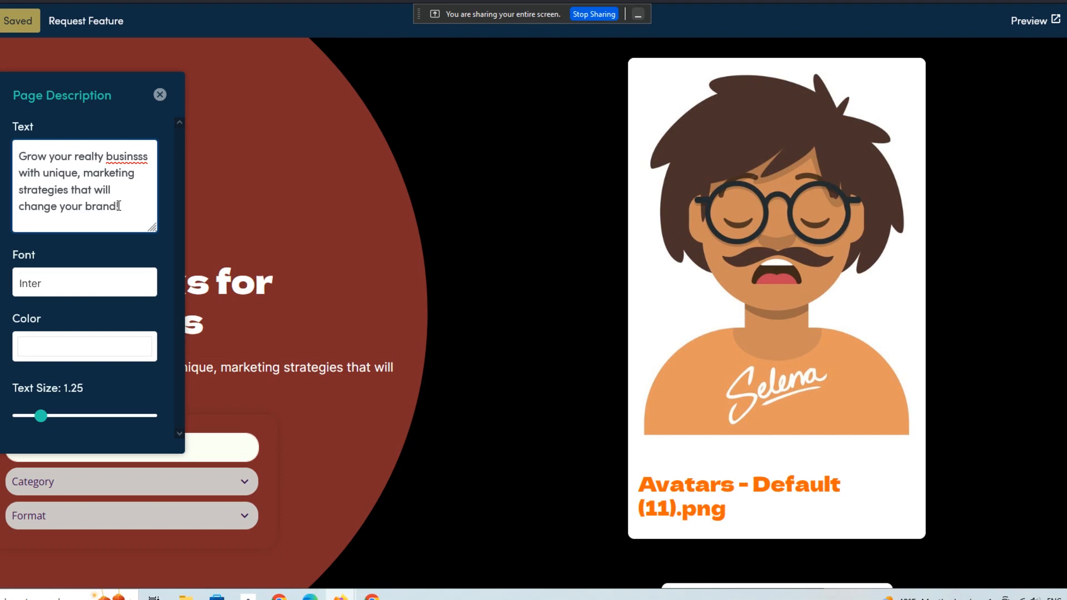
pyautogui.hotkey('ctrl', 'Home')
pyautogui.press('Delete')
pyautogui.press('Delete')
pyautogui.press('Delete')
pyautogui.press('Delete')
pyautogui.press('Delete')
pyautogui.press('Delete')
pyautogui.press('Delete')
pyautogui.press('Delete')
pyautogui.press('Delete')
pyautogui.press('Delete')
pyautogui.press('Delete')
pyautogui.press('Delete')
pyautogui.press('Delete')
pyautogui.press('Delete')
pyautogui.press('Delete')
pyautogui.press('Delete')
pyautogui.press('Delete')
pyautogui.press('Delete')
pyautogui.press('Delete')
pyautogui.press('Delete')
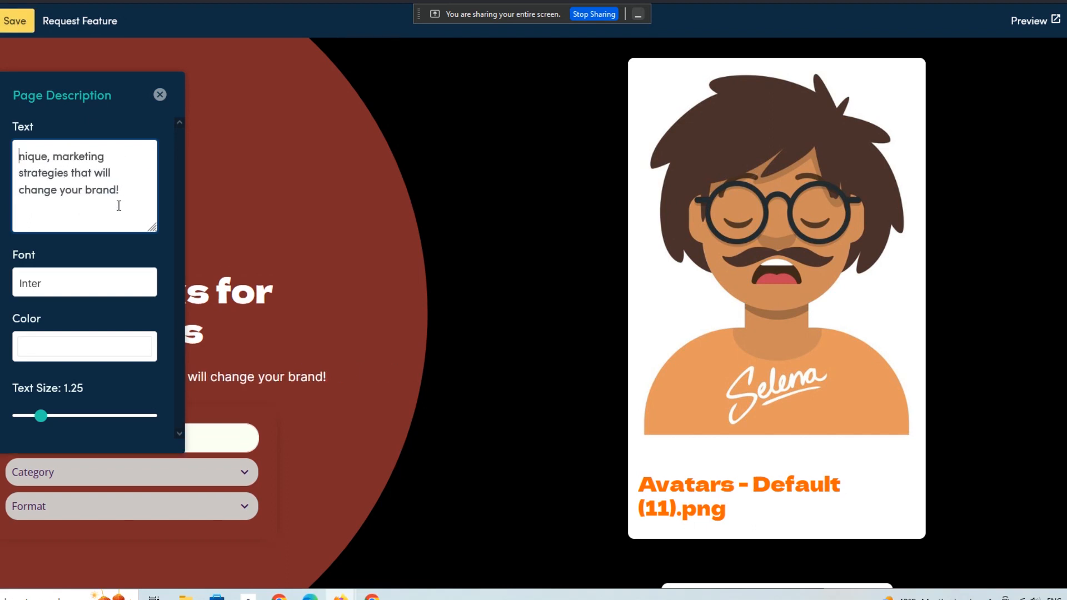
pyautogui.press('Delete')
pyautogui.press('Delete')
pyautogui.press('Delete')
pyautogui.press('Delete')
pyautogui.press('Delete')
pyautogui.press('Delete')
pyautogui.press('Delete')
pyautogui.press('Delete')
pyautogui.press('Delete')
pyautogui.press('Delete')
pyautogui.press('Delete')
pyautogui.press('Delete')
pyautogui.press('Delete')
pyautogui.press('Delete')
pyautogui.press('Delete')
pyautogui.press('Delete')
pyautogui.press('Delete')
pyautogui.press('Delete')
pyautogui.press('Delete')
pyautogui.press('Delete')
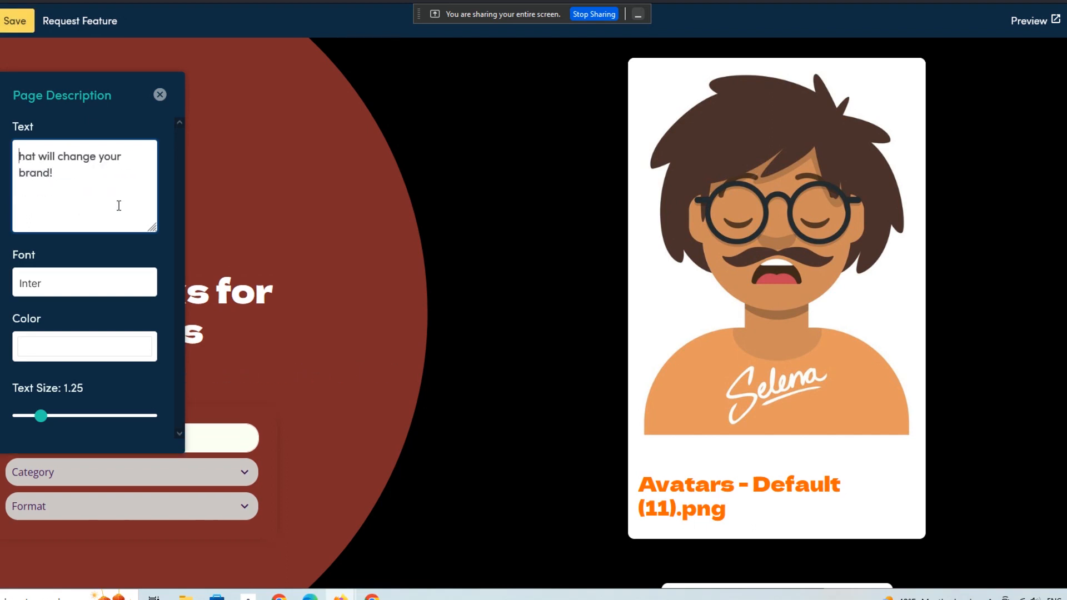
pyautogui.press('Delete')
pyautogui.press('Delete')
pyautogui.press('Delete')
pyautogui.press('Delete')
pyautogui.press('Delete')
pyautogui.press('Delete')
pyautogui.press('Delete')
pyautogui.press('Delete')
pyautogui.press('Delete')
pyautogui.press('Delete')
pyautogui.press('Delete')
pyautogui.press('Delete')
pyautogui.press('Delete')
pyautogui.press('Delete')
pyautogui.press('Delete')
pyautogui.press('Delete')
pyautogui.press('Delete')
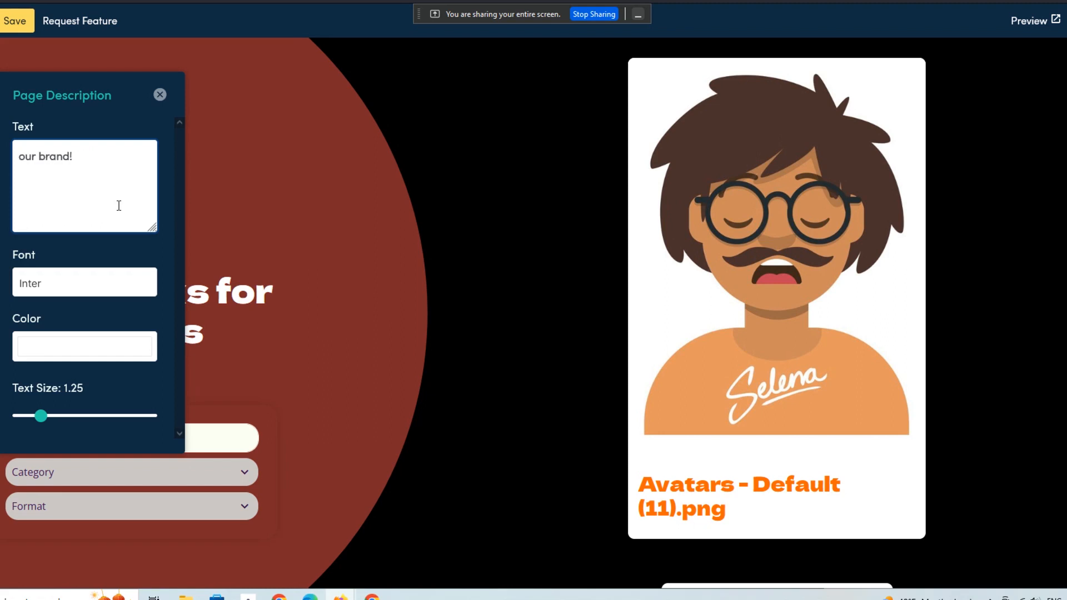
pyautogui.press('Delete')
pyautogui.press('Delete')
pyautogui.press('Delete')
pyautogui.press('Delete')
pyautogui.press('Delete')
pyautogui.press('Delete')
pyautogui.press('Delete')
pyautogui.press('Delete')
pyautogui.press('Delete')
pyautogui.press('Delete')
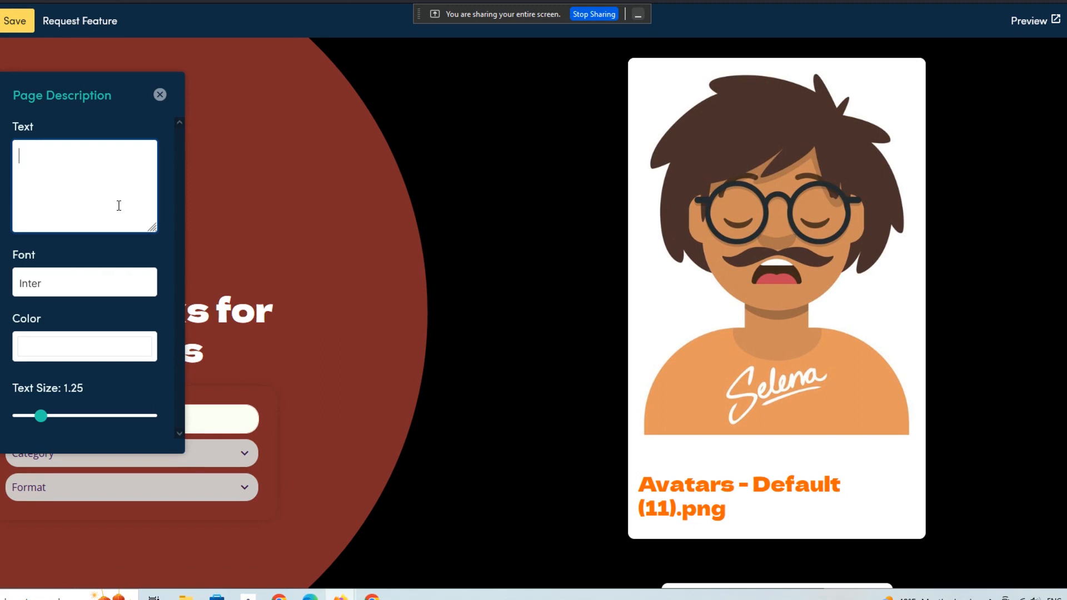
# Step: Write the page description as "A collection of 20 digital downloads for therapists and mental health professionals. Download and enjoy!"
pyautogui.write('A')
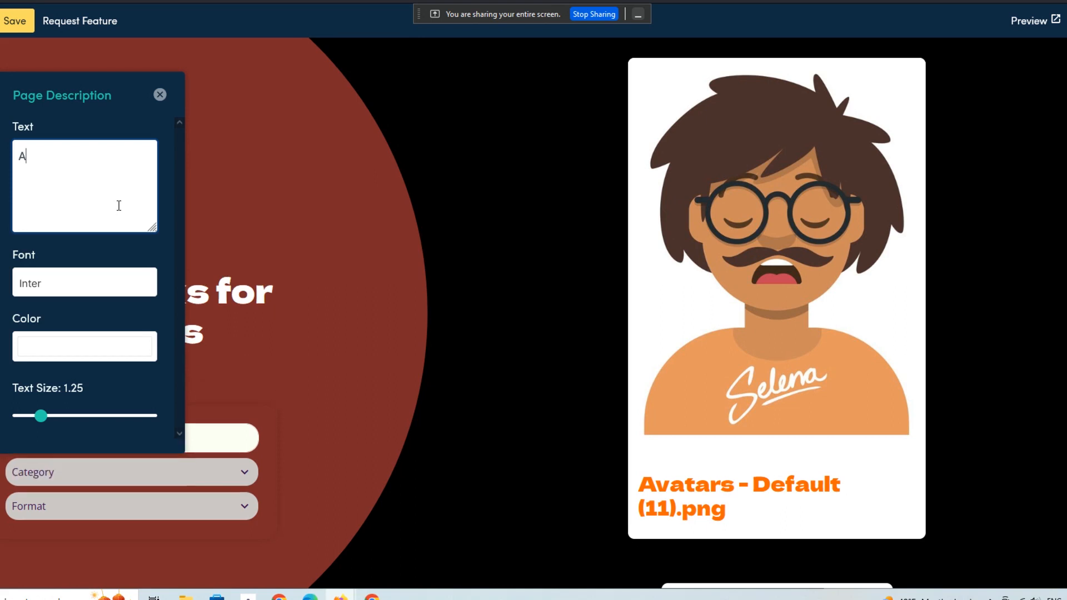
pyautogui.write(' colle')
pyautogui.press('BackSpace')
pyautogui.press('BackSpace')
pyautogui.press('BackSpace')
pyautogui.press('BackSpace')
pyautogui.write('ollection of 20 digital')
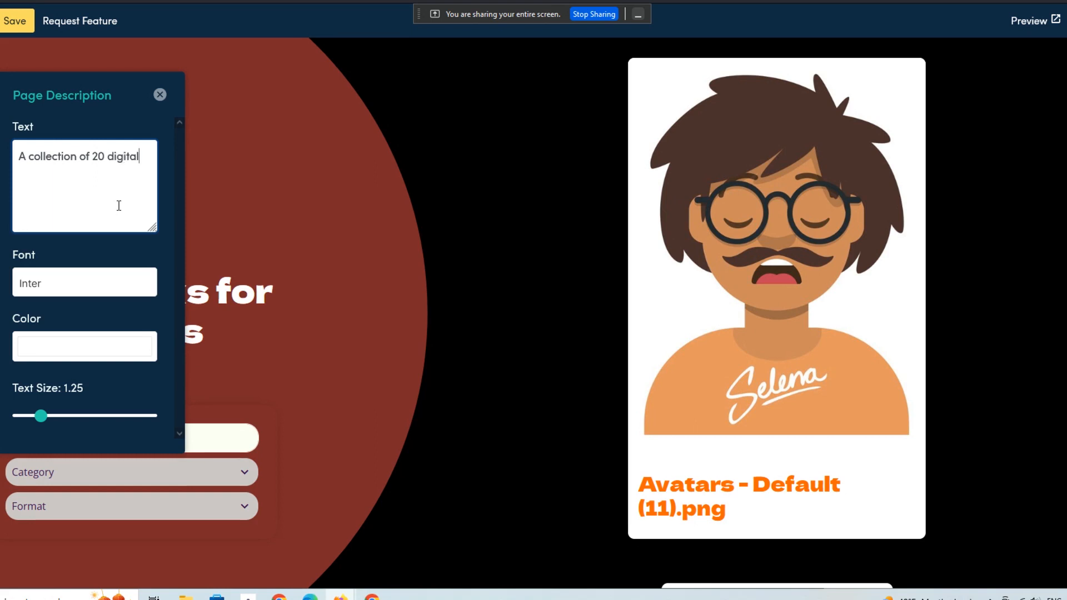
pyautogui.write(' downloa')
pyautogui.press('BackSpace')
pyautogui.press('BackSpace')
pyautogui.press('BackSpace')
pyautogui.write('oads')
pyautogui.press('BackSpace')
pyautogui.press('BackSpace')
pyautogui.write('ds for t')
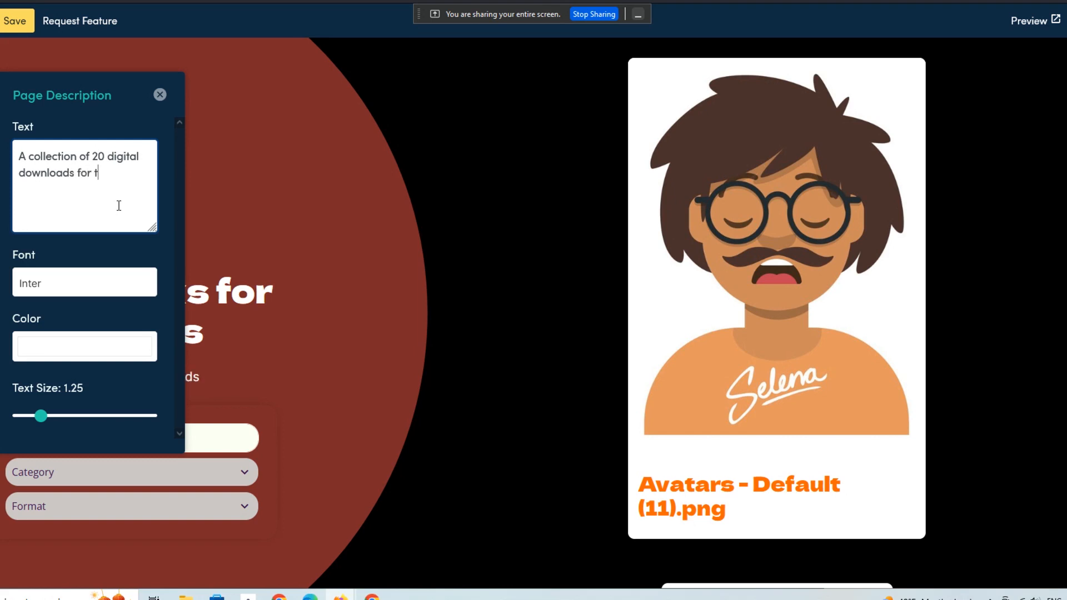
pyautogui.write('herapists and menta')
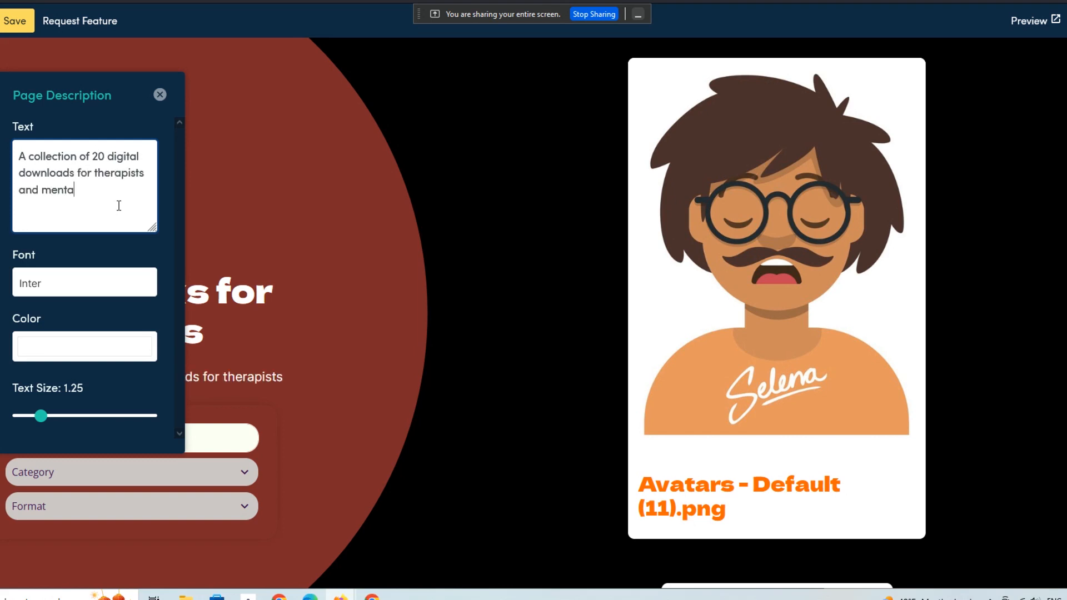
pyautogui.write('l health profess')
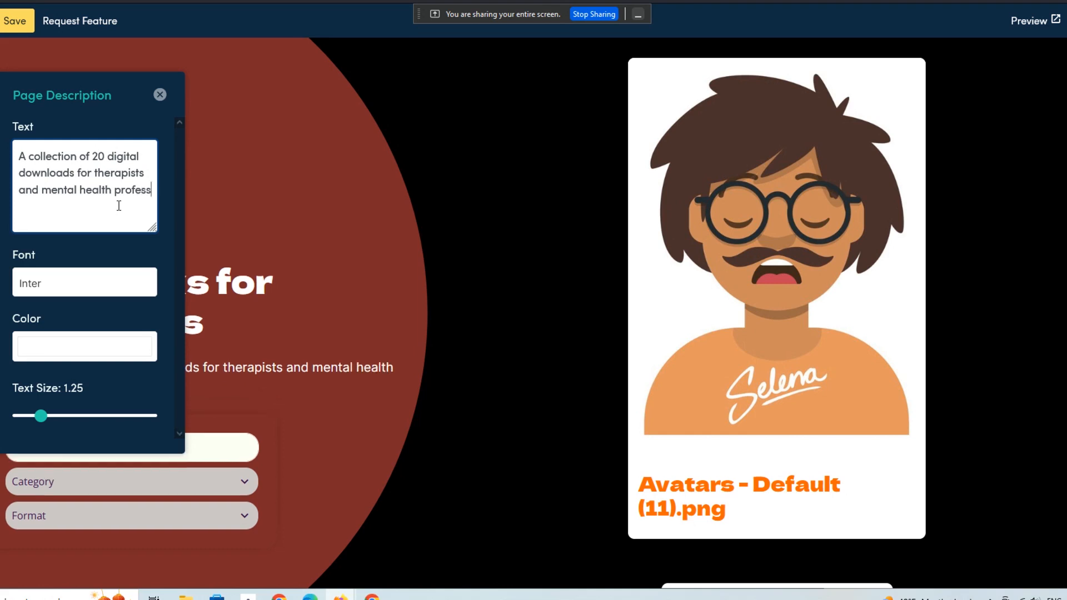
pyautogui.write('ionals. Th')
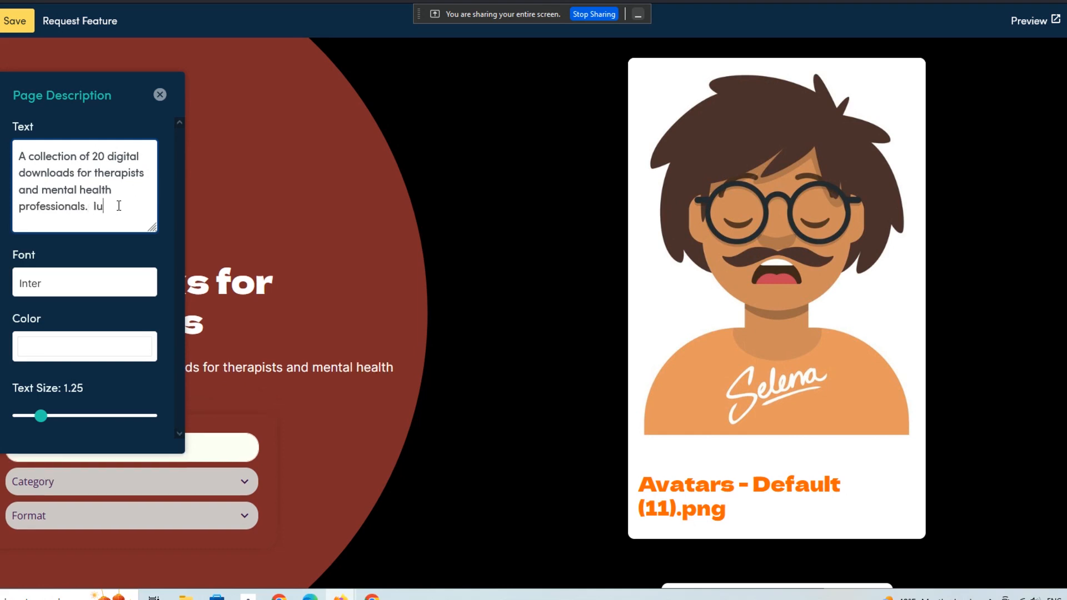
pyautogui.press('BackSpace')
pyautogui.press('BackSpace')
pyautogui.write('Download and e')
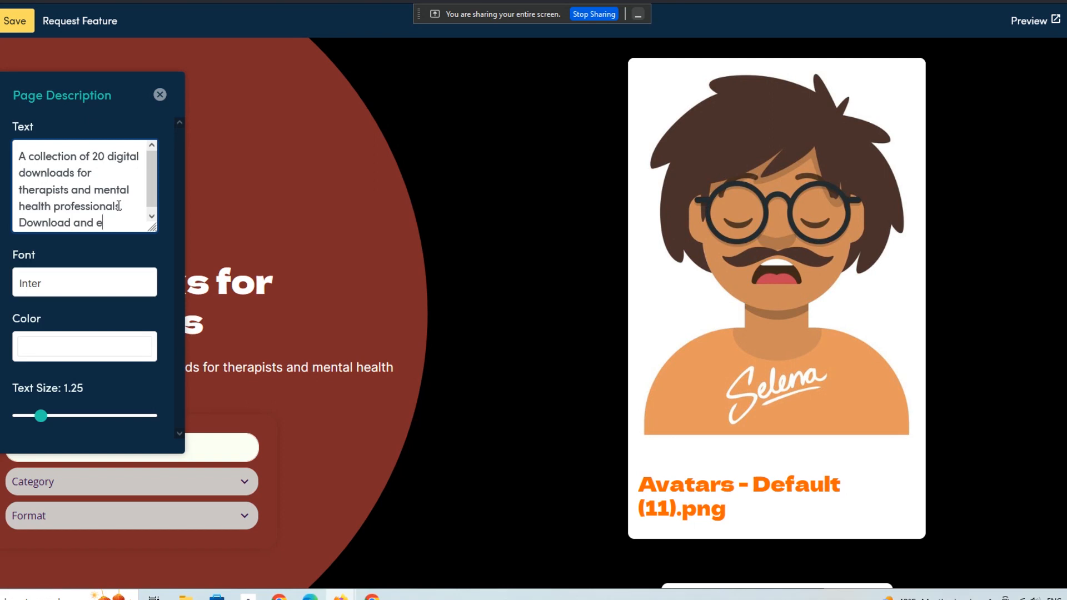
pyautogui.write('mjoy!')
pyautogui.click(161, 96)
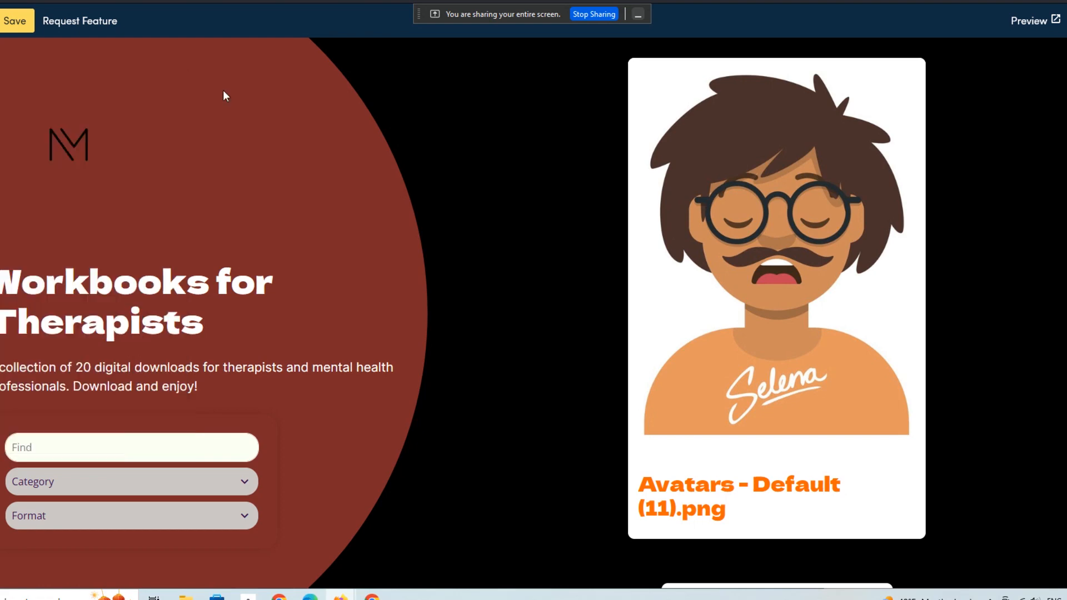
# Step: Save the edited library page and preview it
pyautogui.click(1028, 21)
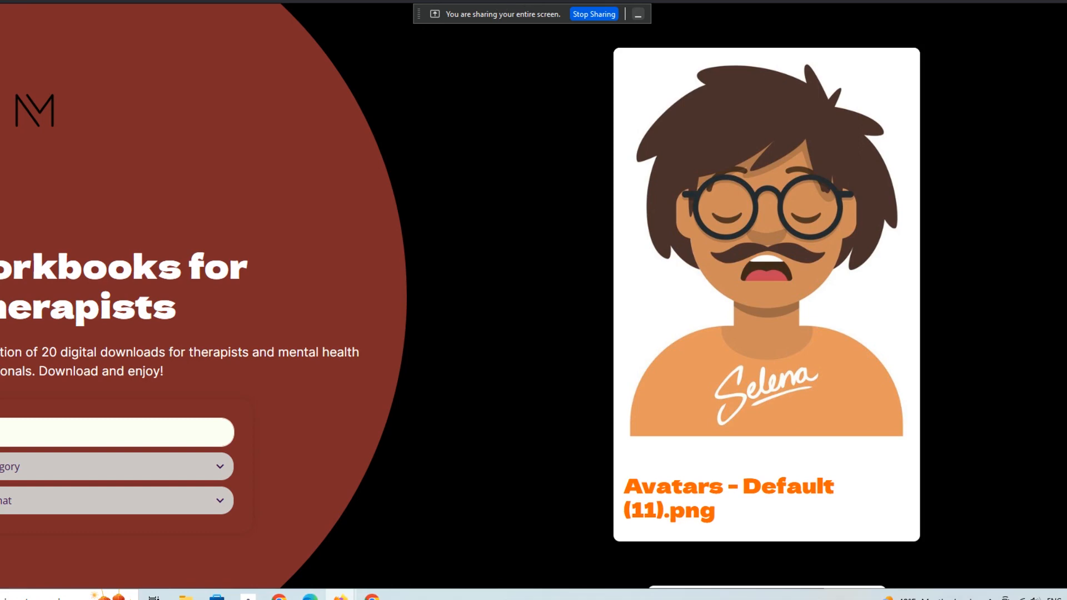
pyautogui.press('Escape')
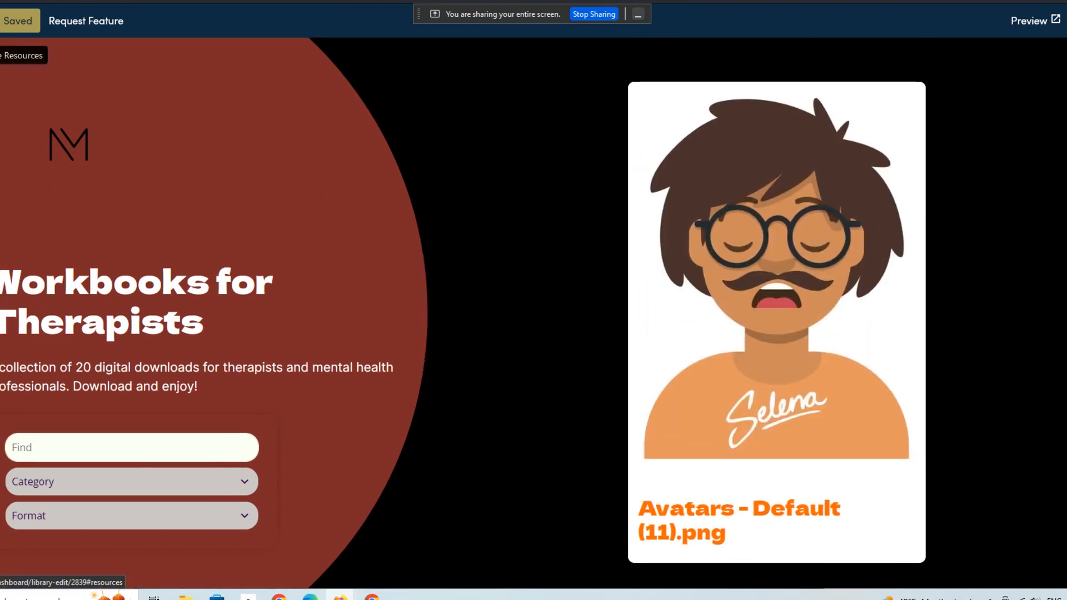
# Step: Upload the file cycle.png to the library as a new resource
pyautogui.click(8, 70)
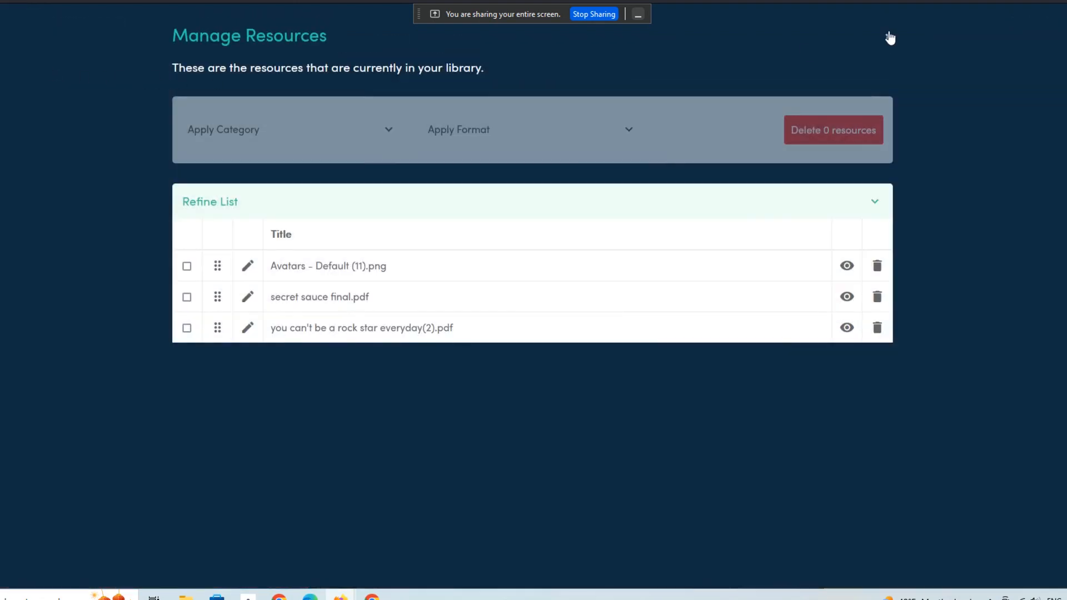
pyautogui.click(889, 38)
pyautogui.click(8, 89)
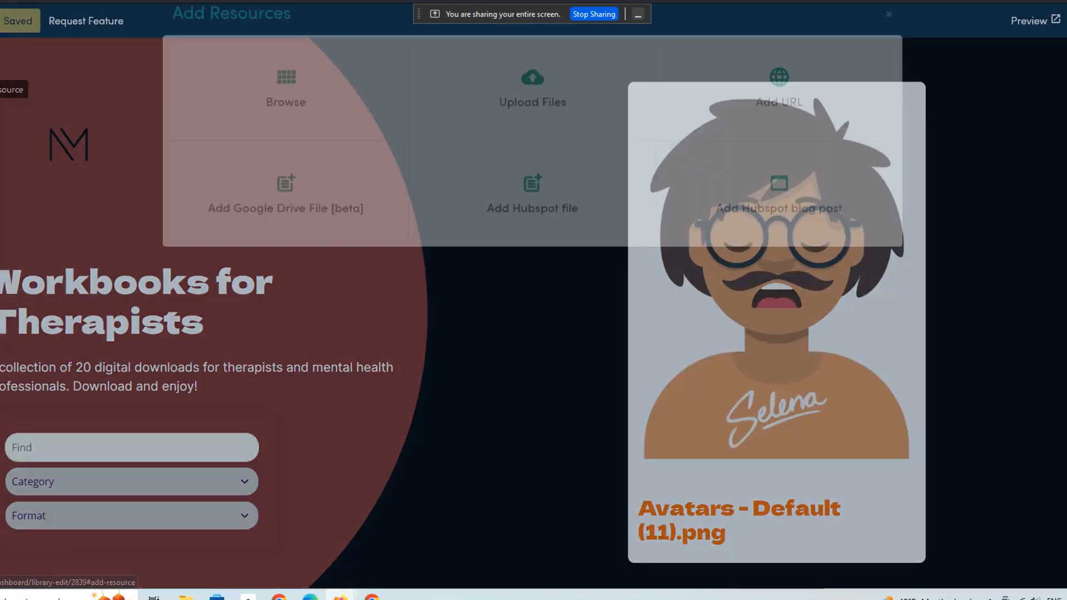
pyautogui.click(549, 147)
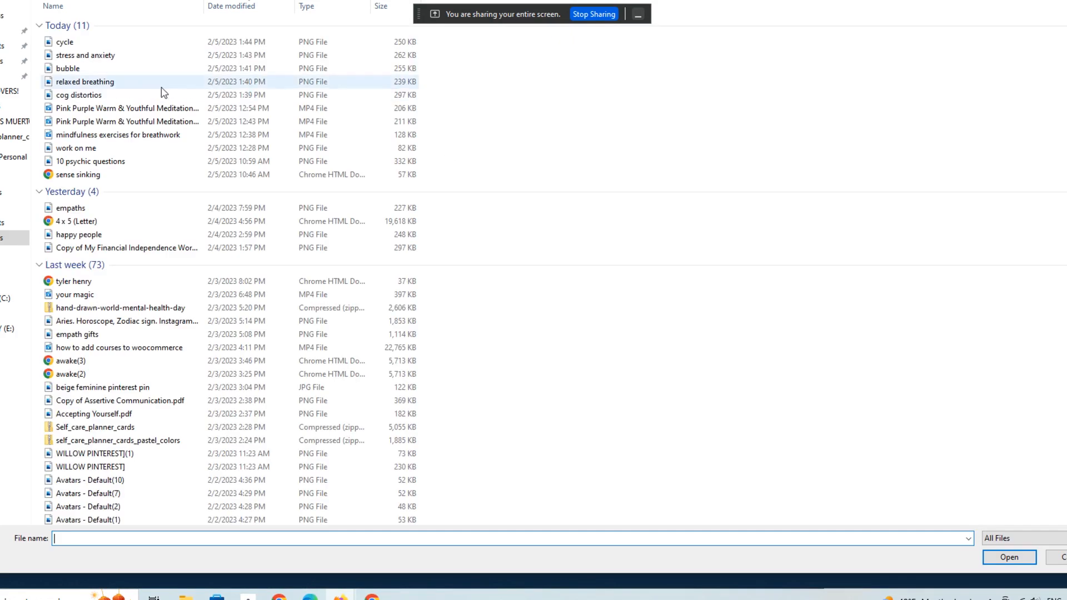
pyautogui.click(68, 42)
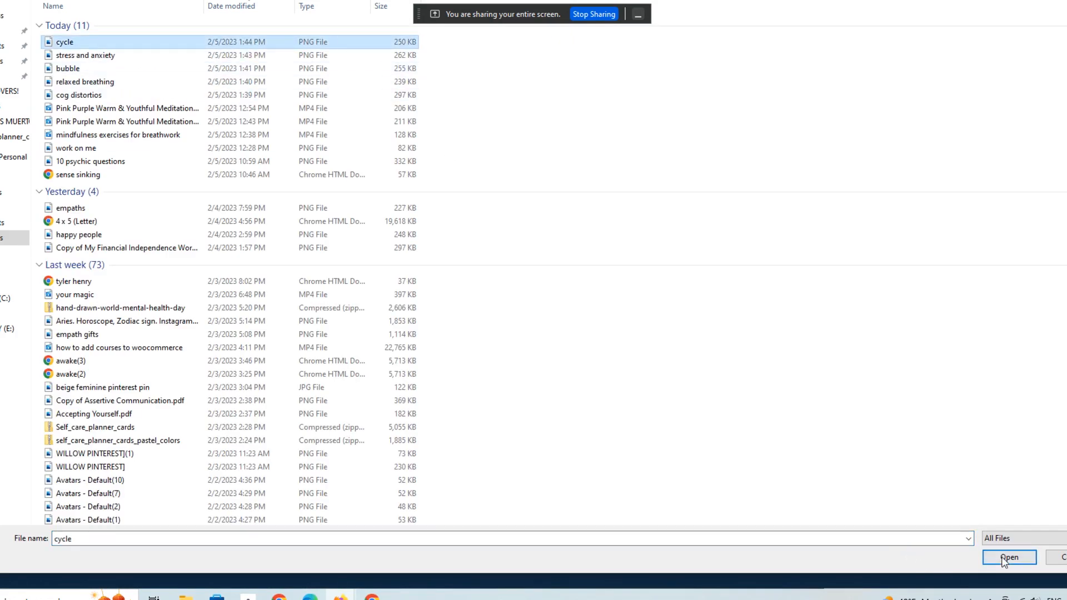
pyautogui.click(1008, 557)
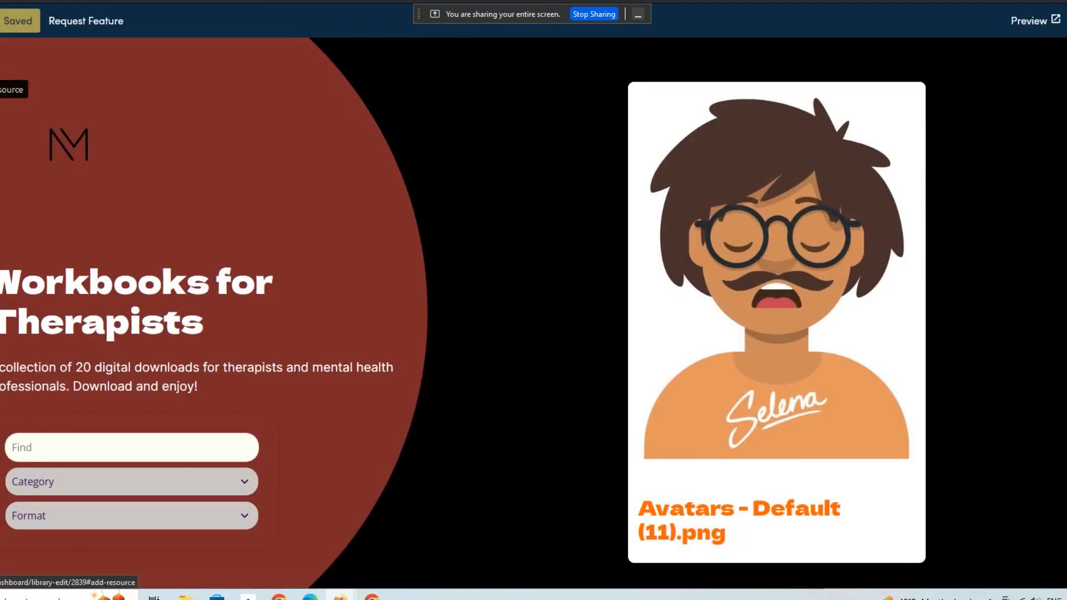
# Step: Upload the file stress and anxiety.png to the library as another resource
pyautogui.click(2, 89)
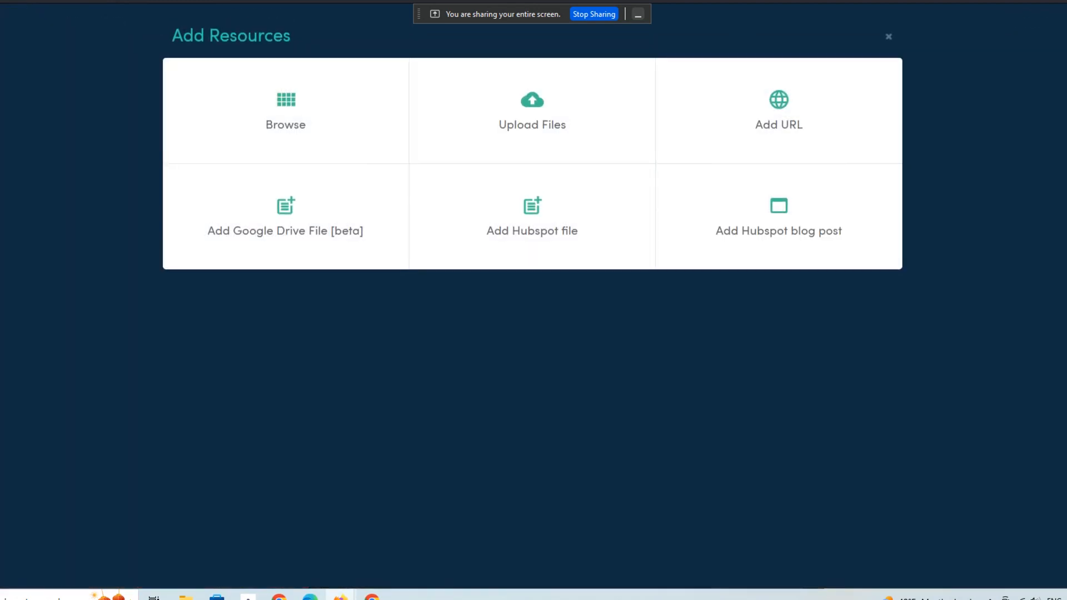
pyautogui.click(531, 139)
pyautogui.click(83, 55)
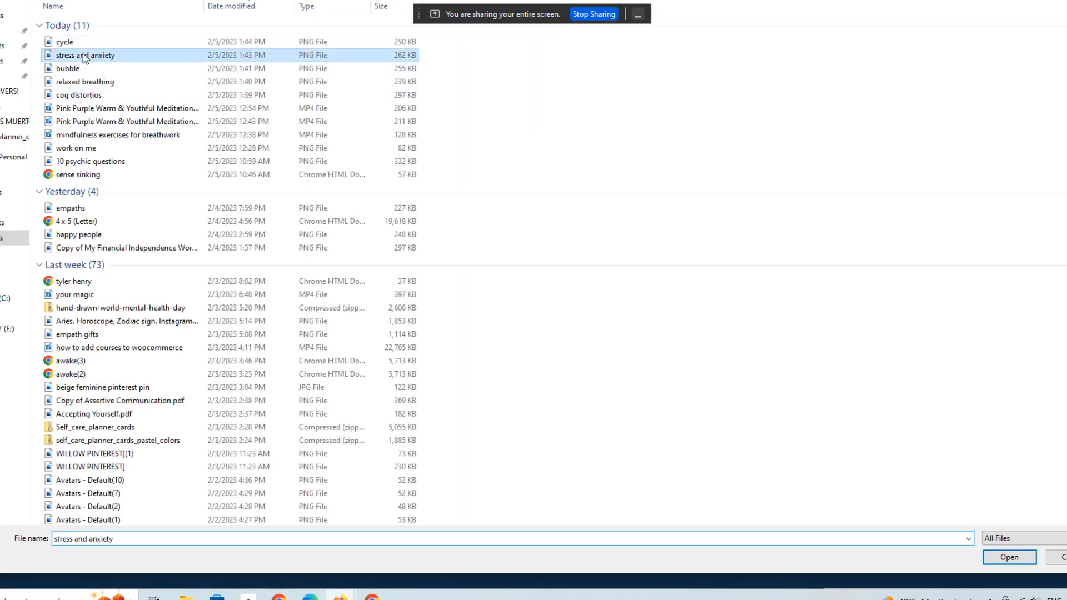
pyautogui.click(1009, 557)
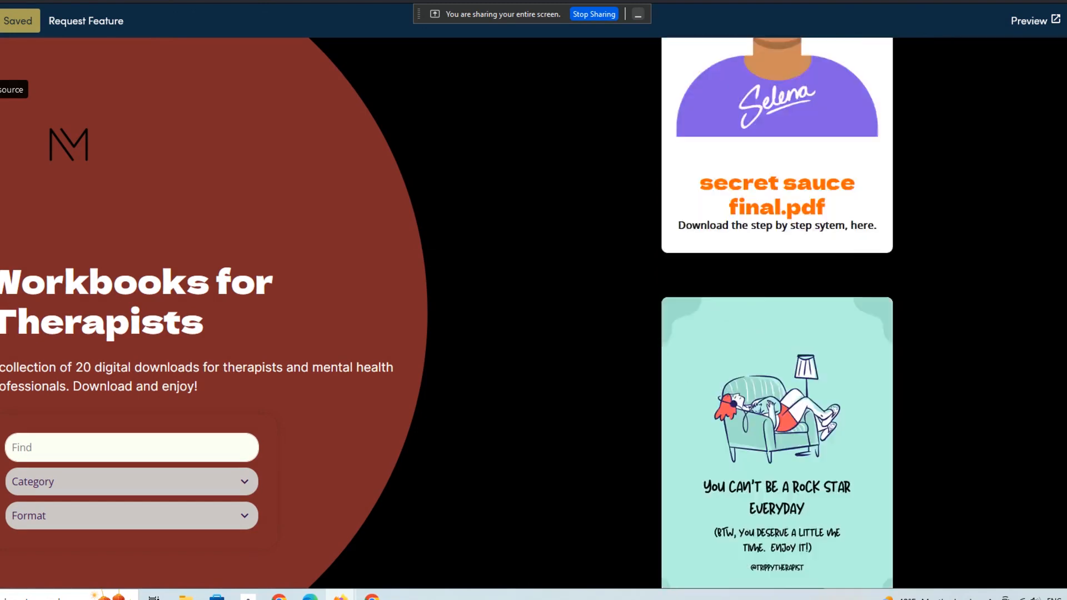
# Step: Add the image file bubble.png to the library's resources by uploading it
pyautogui.click(22, 55)
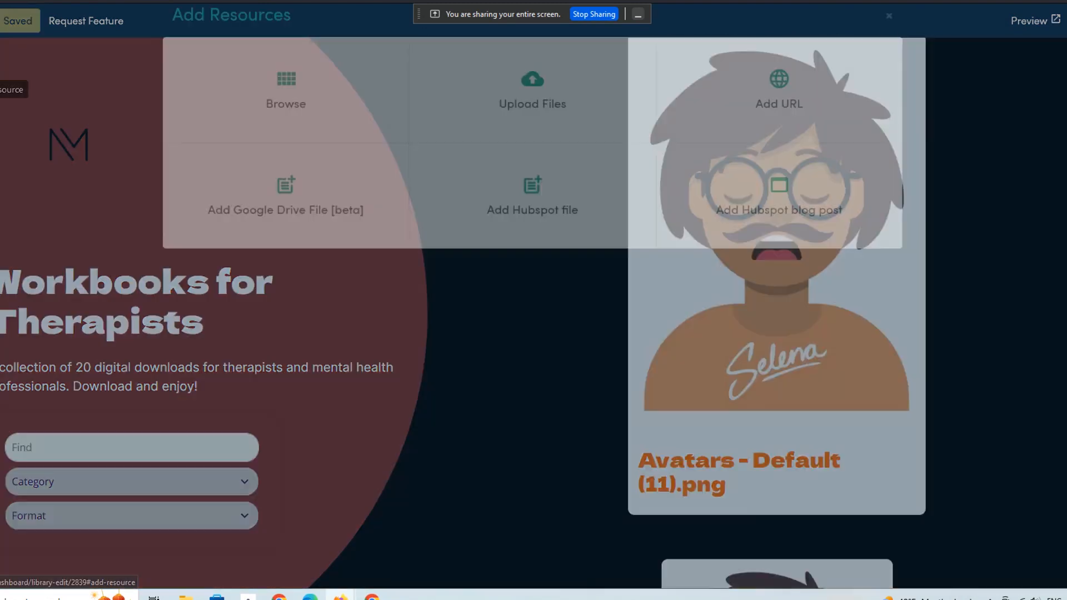
pyautogui.click(560, 147)
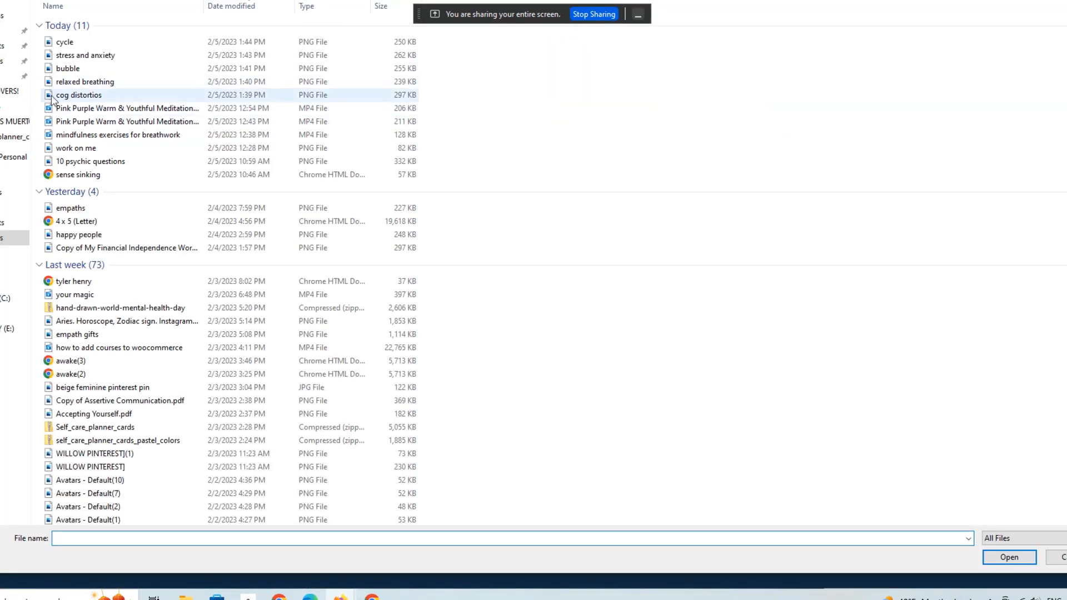
pyautogui.click(69, 69)
pyautogui.click(1009, 557)
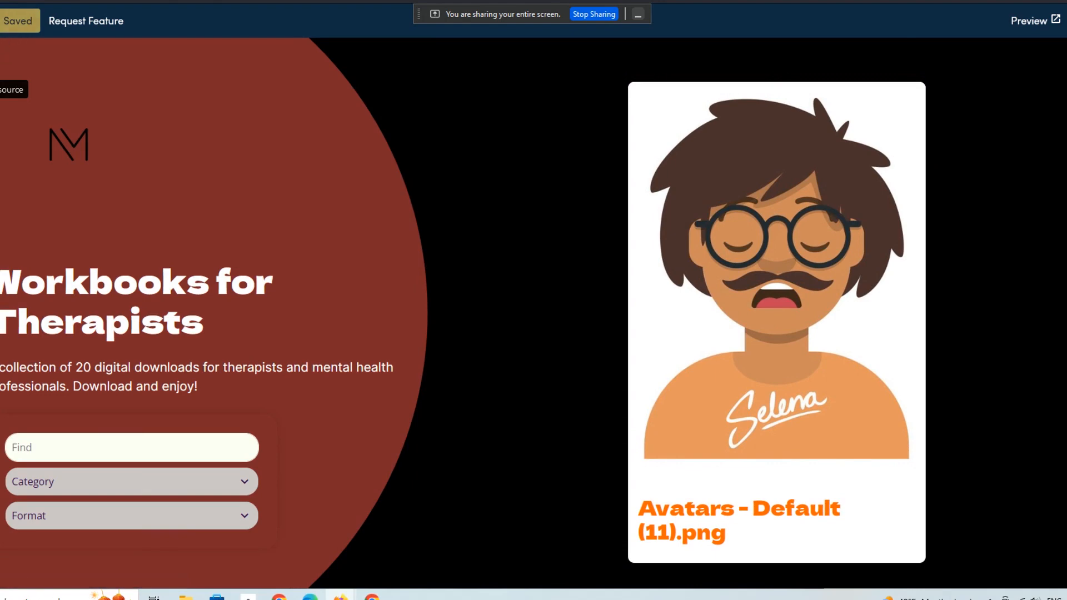
# Step: Check the library's resource list and upload the file cog distortios.png as an additional resource
pyautogui.click(2, 55)
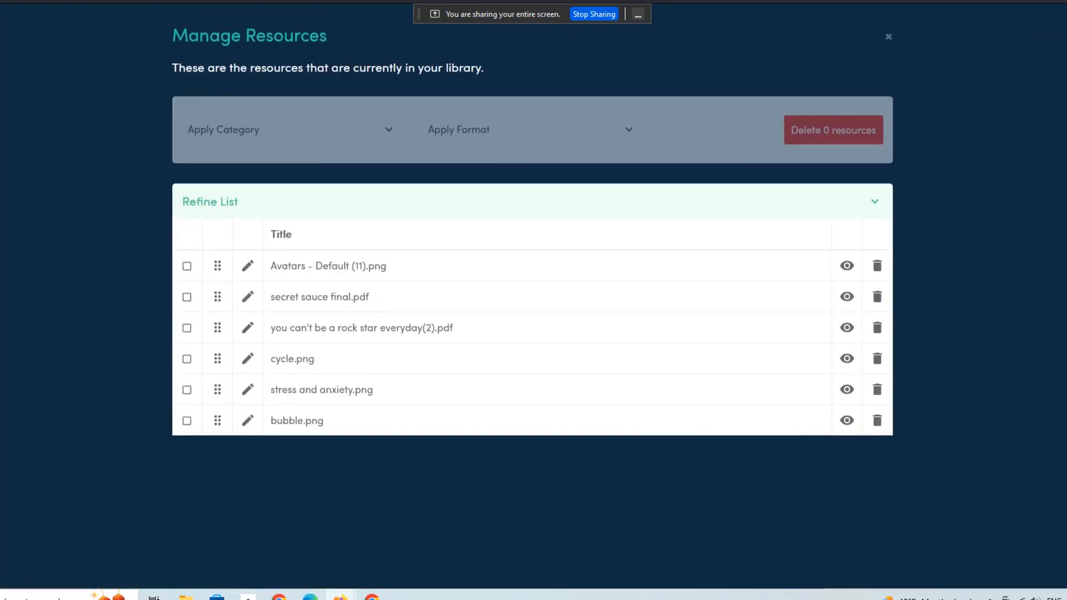
pyautogui.click(888, 37)
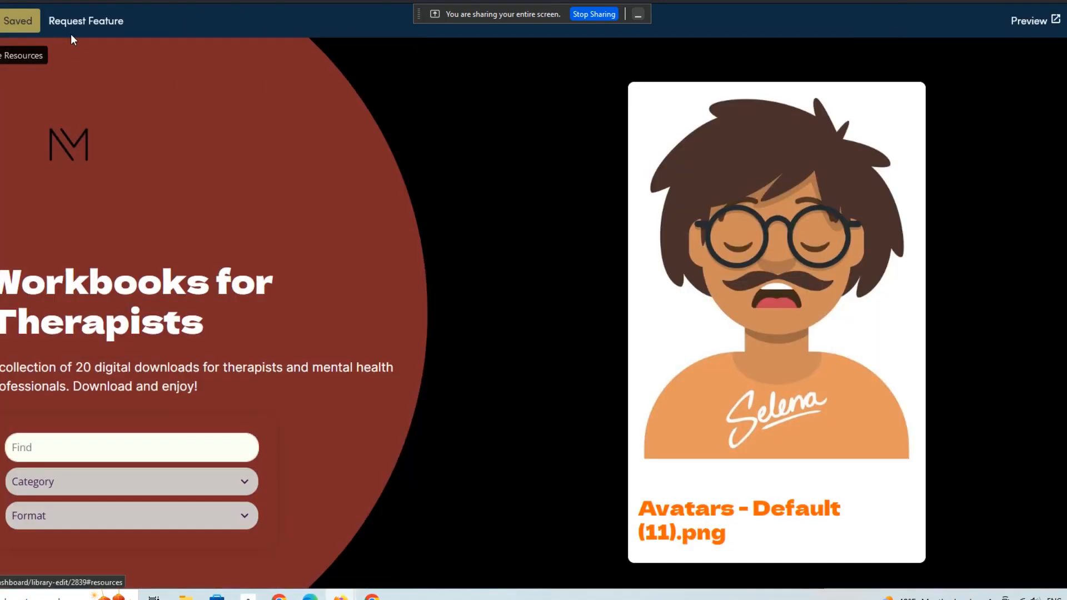
pyautogui.click(1, 89)
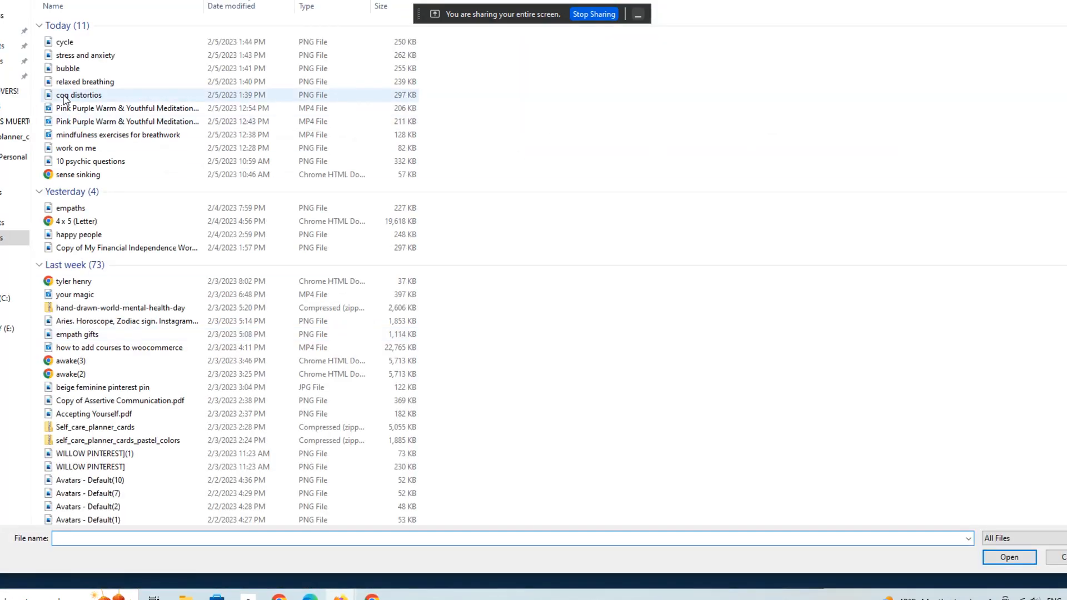
pyautogui.click(65, 96)
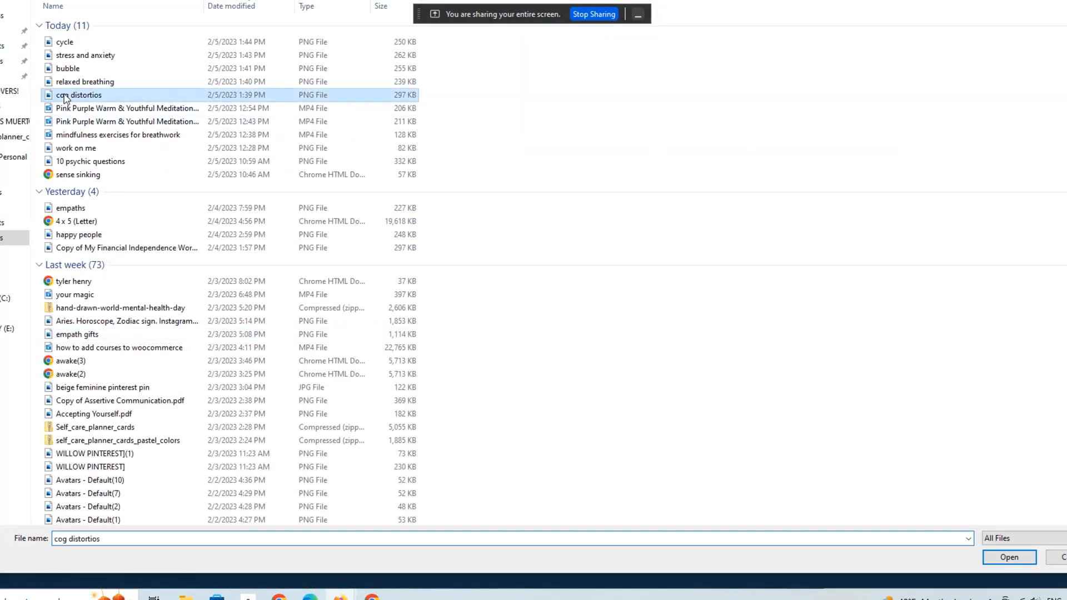
pyautogui.click(987, 562)
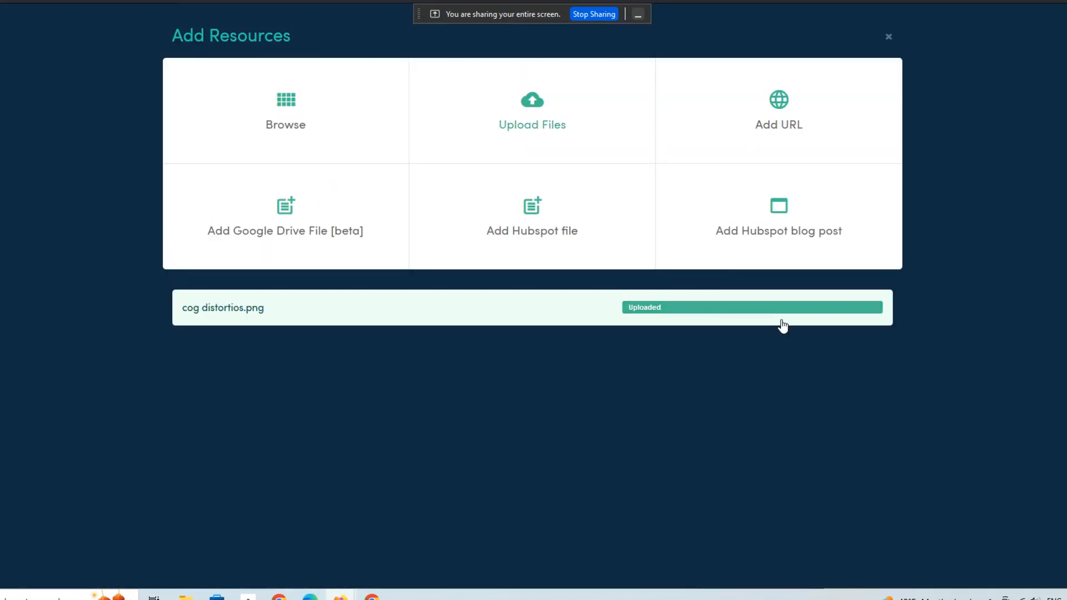
pyautogui.click(887, 36)
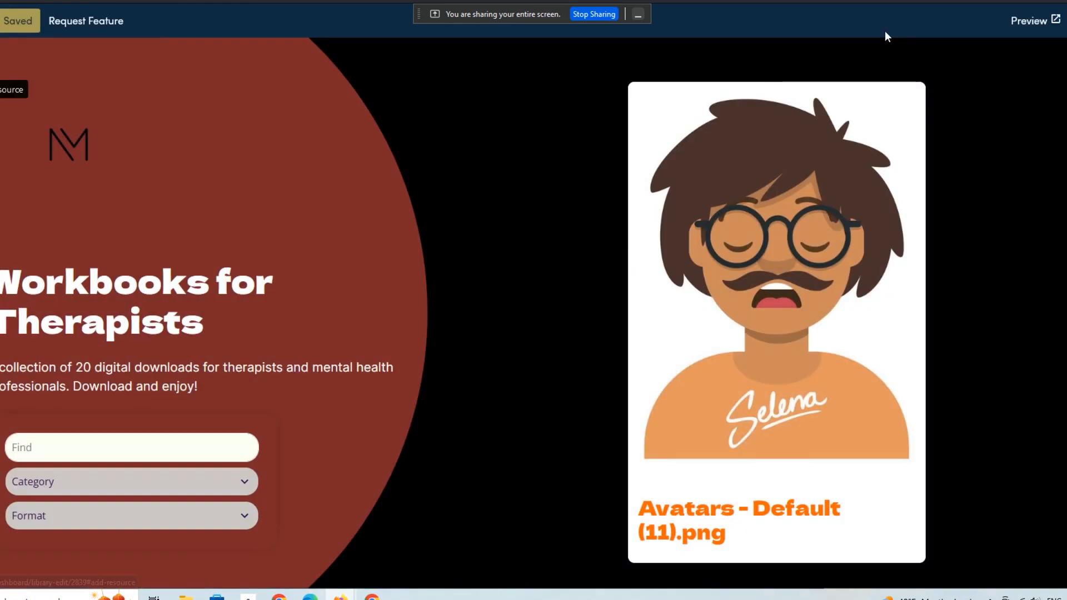
# Step: Delete the resource Avatars - Default (11).png from the library's resource list
pyautogui.click(16, 89)
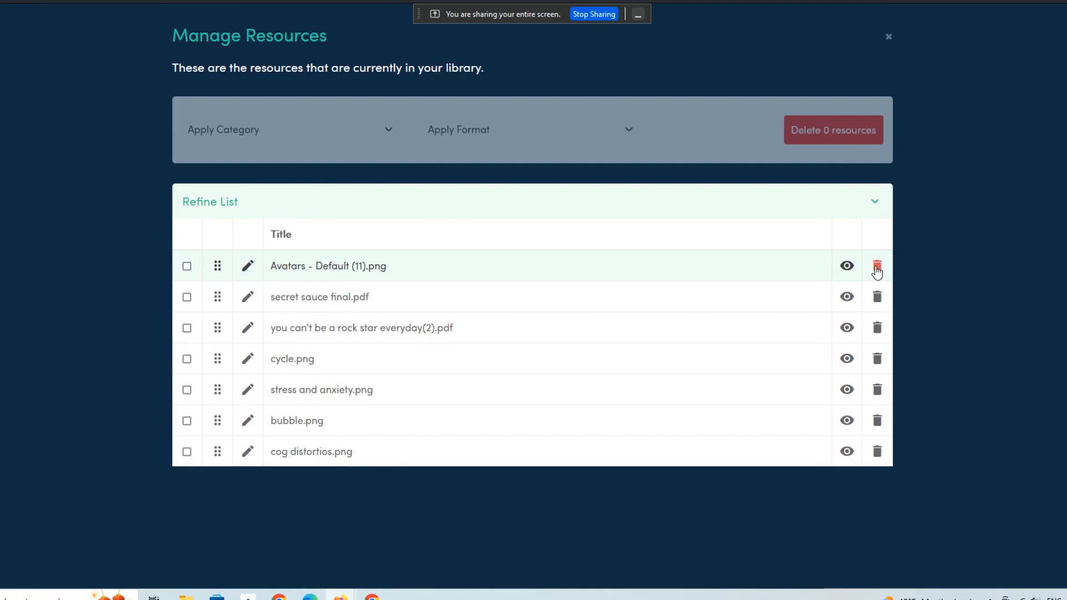
pyautogui.click(876, 267)
pyautogui.click(587, 318)
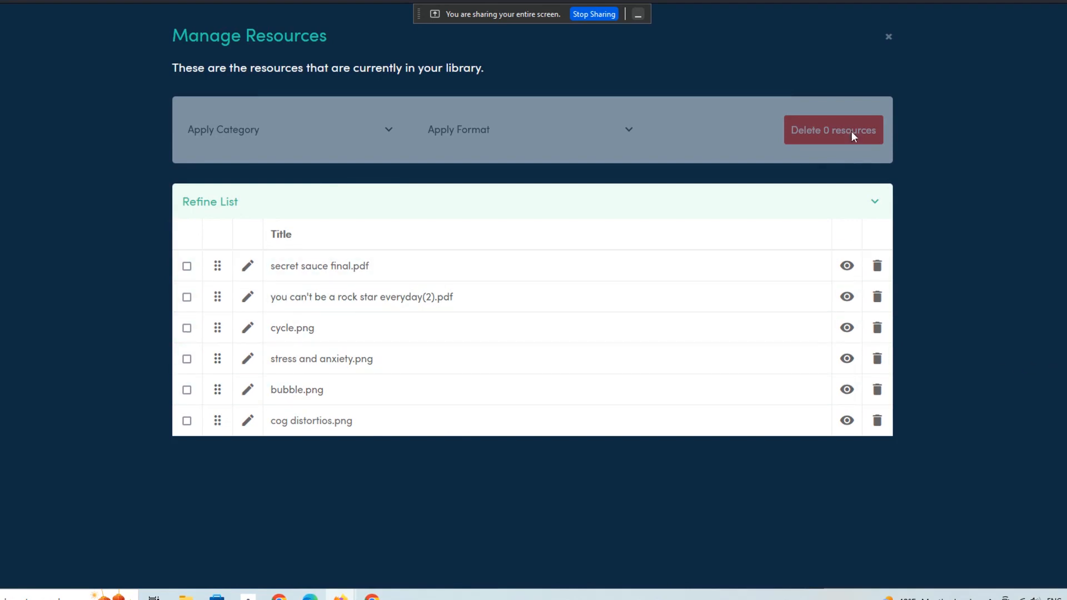
pyautogui.click(888, 45)
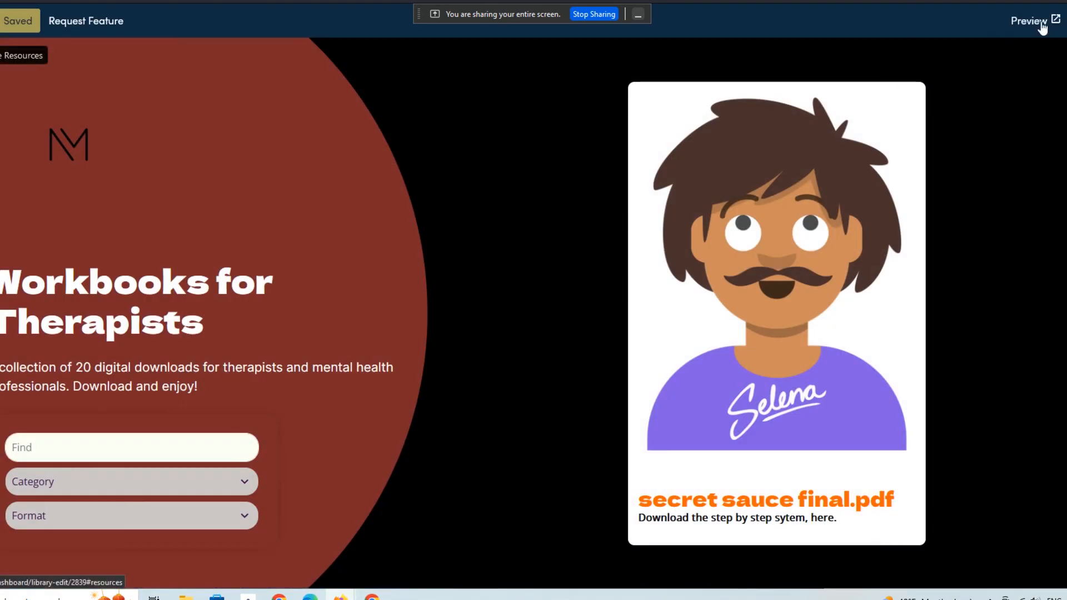
# Step: Open the library's share link and examine the bubble.png and cog distortios.png resources on the published page
pyautogui.click(1050, 23)
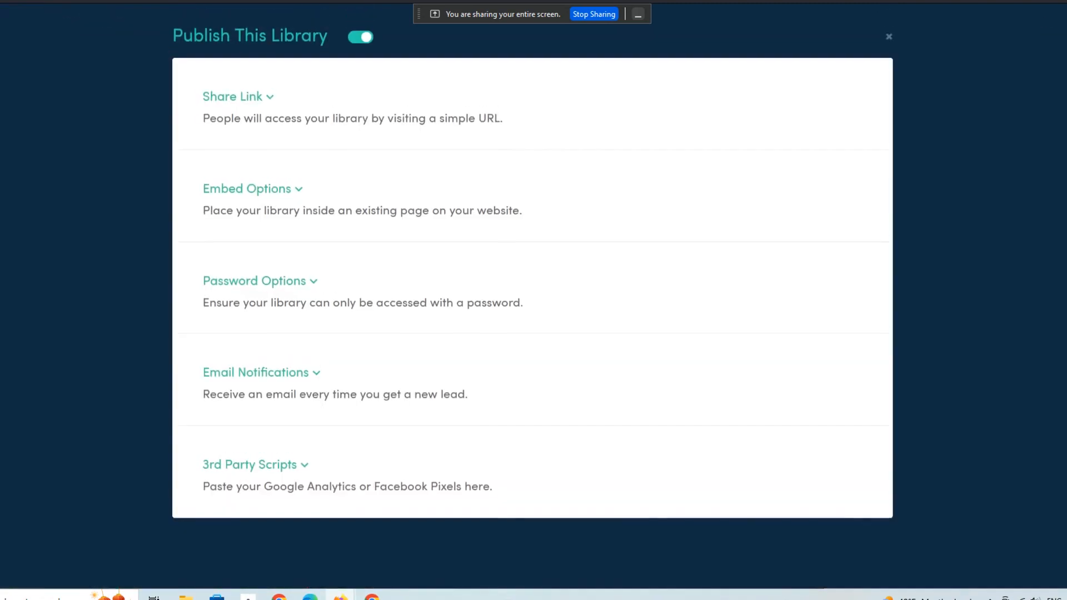
pyautogui.click(341, 118)
pyautogui.click(356, 159)
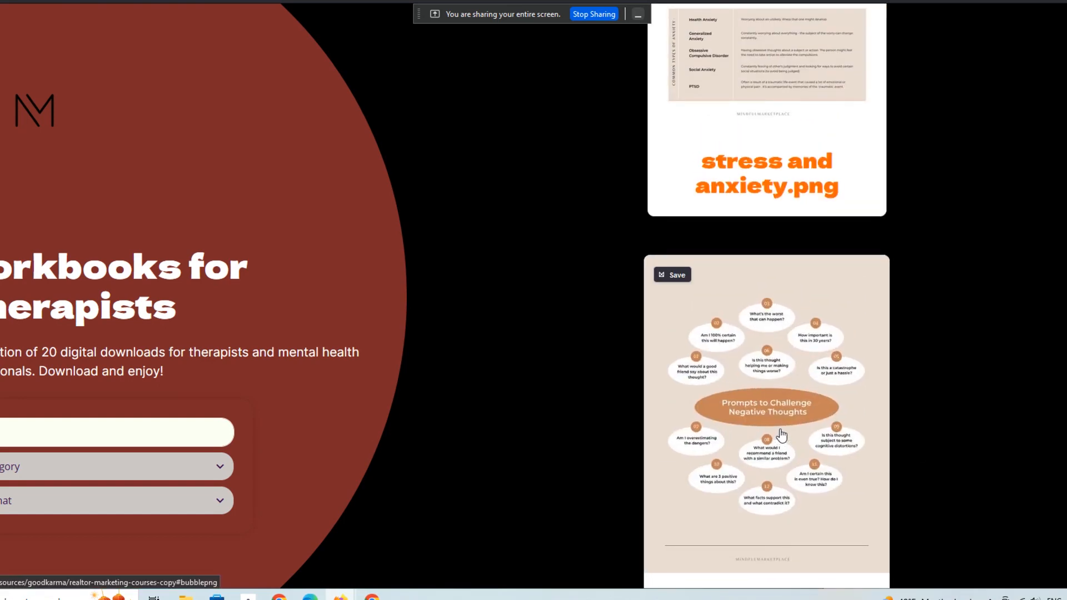
pyautogui.click(733, 414)
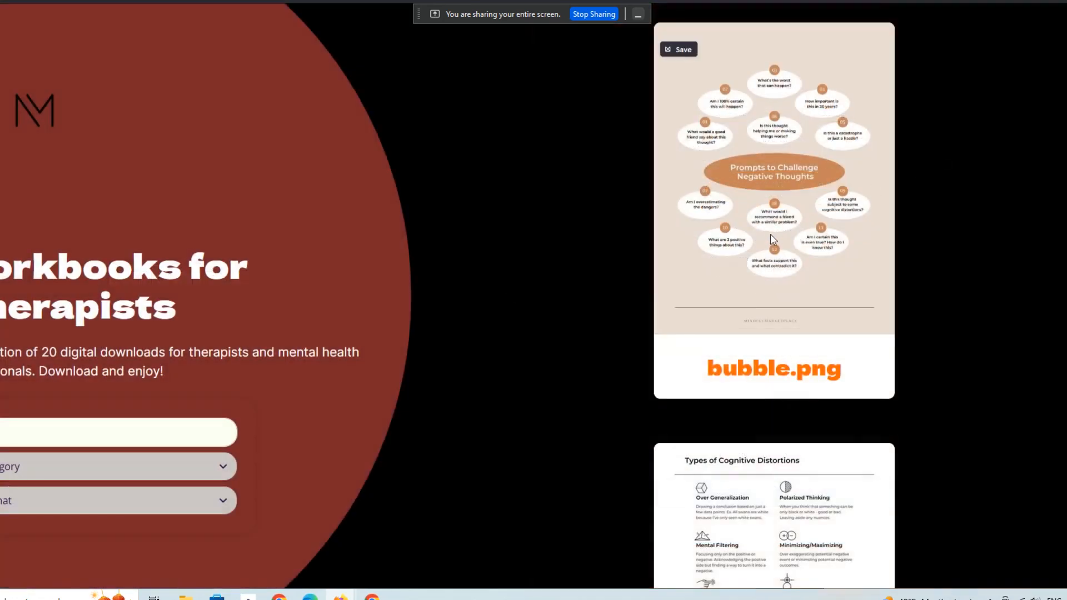
pyautogui.scroll(-5, 751, 504)
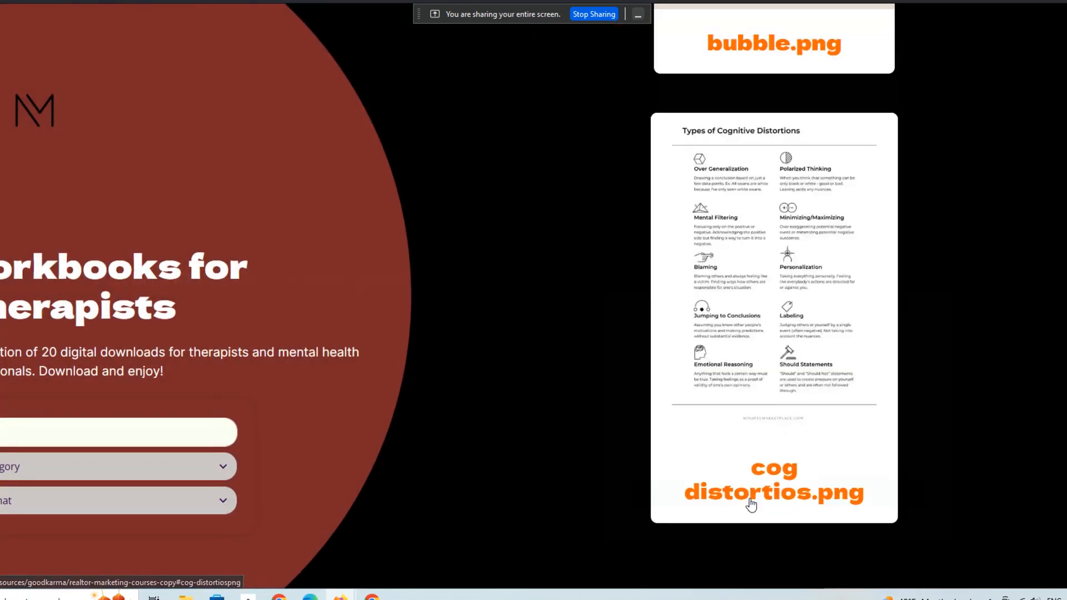
pyautogui.click(751, 504)
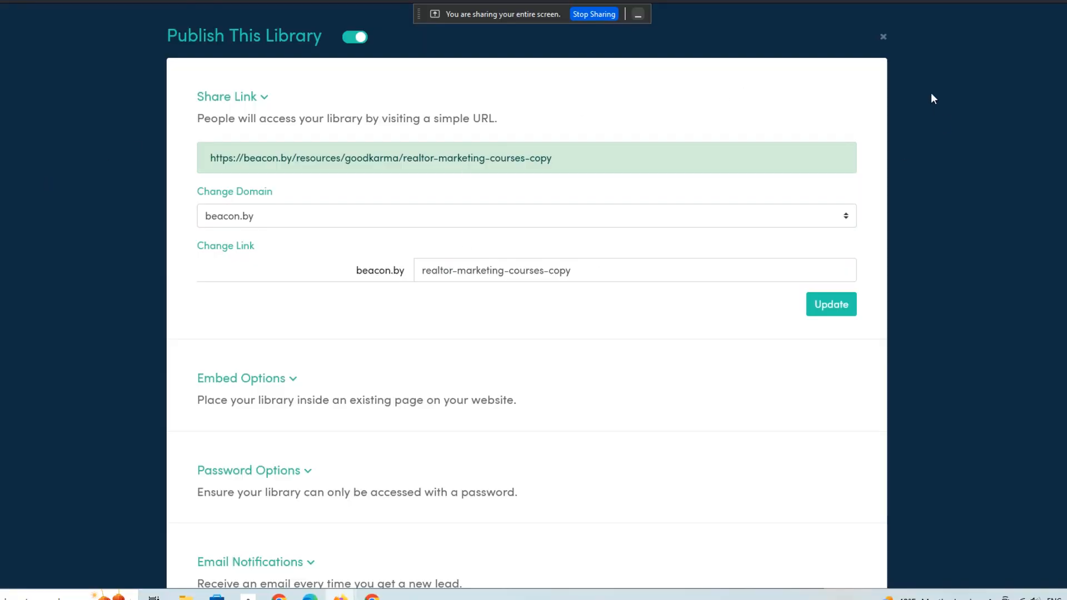
pyautogui.click(883, 37)
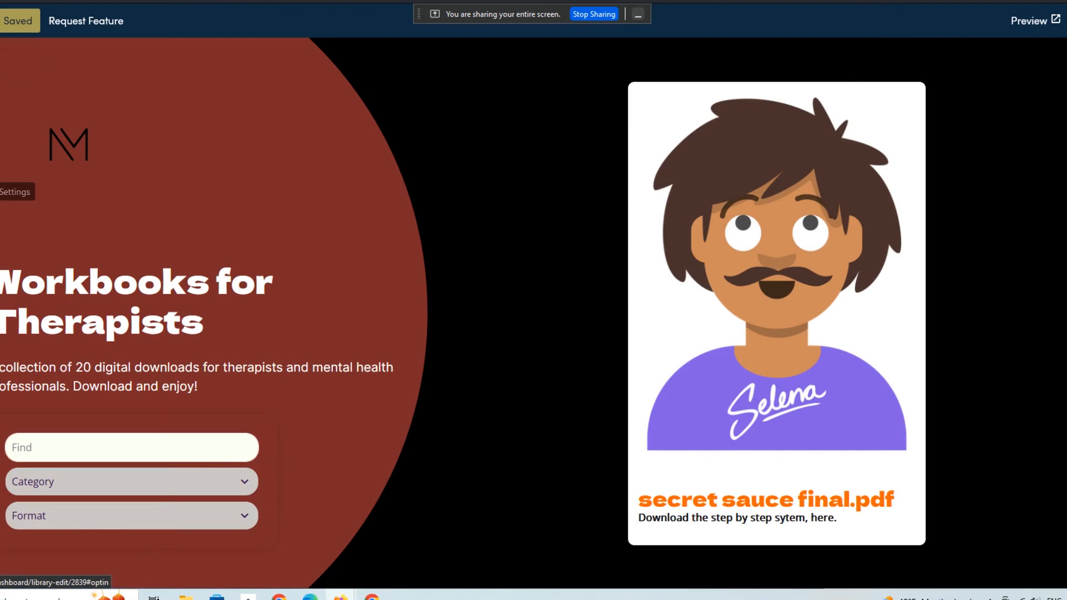
# Step: Set the default opt-in to Instant Access with the button text "download resource" and save the settings
pyautogui.click(5, 191)
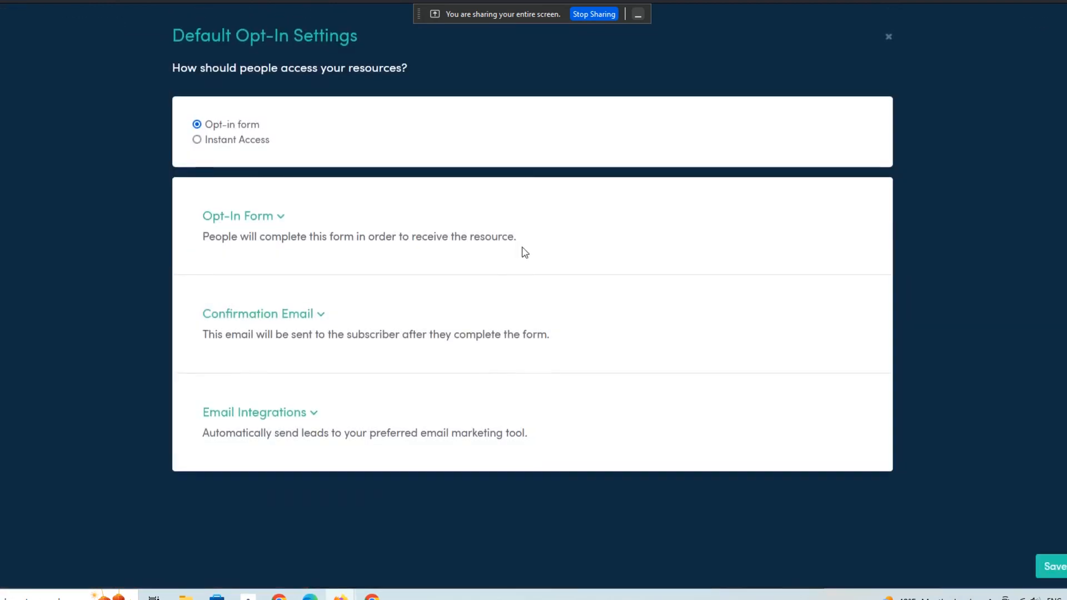
pyautogui.click(197, 140)
pyautogui.click(625, 146)
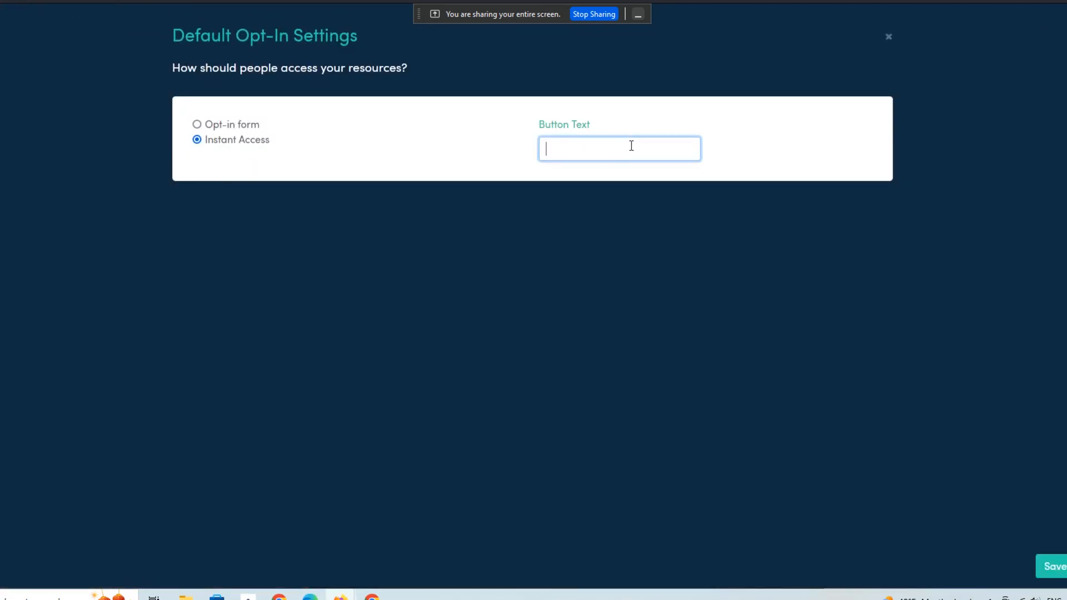
pyautogui.write('download resource')
pyautogui.click(1053, 566)
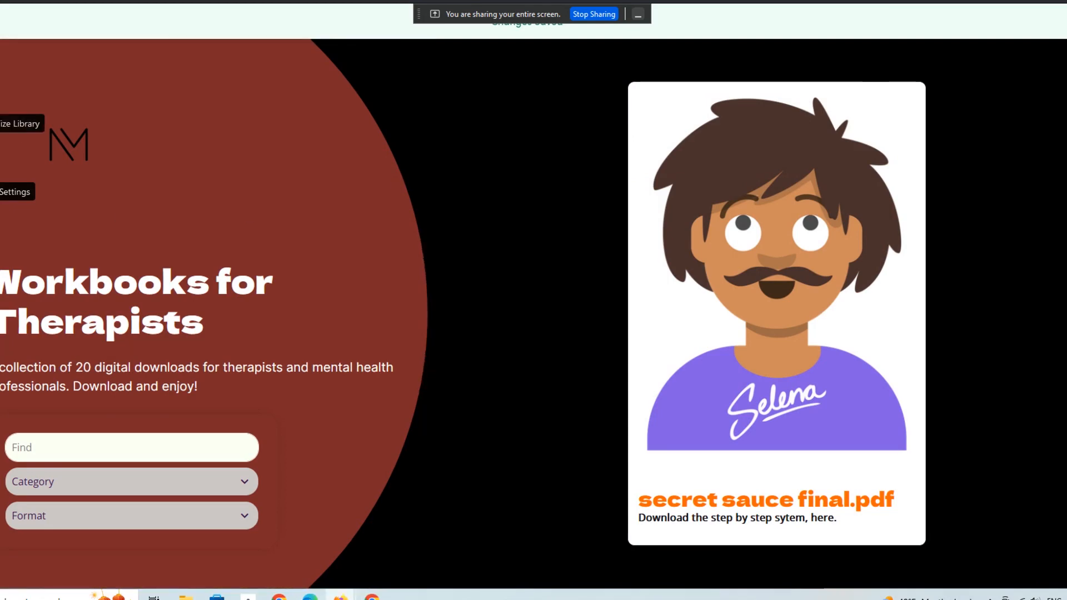
# Step: Try the Sidebar, Overlap and Hub page templates on the library page
pyautogui.click(308, 171)
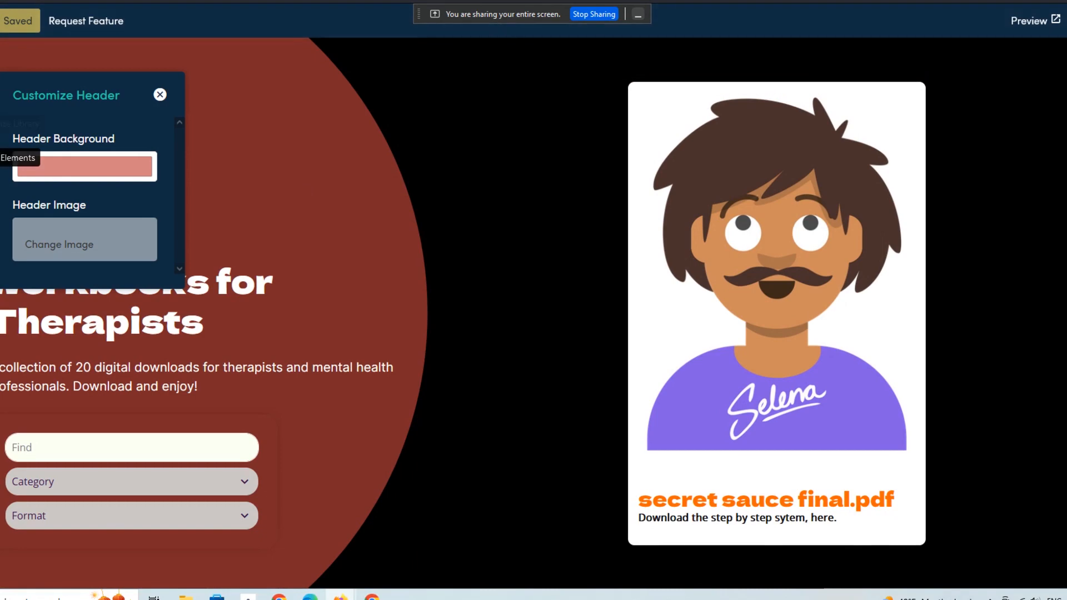
pyautogui.click(37, 205)
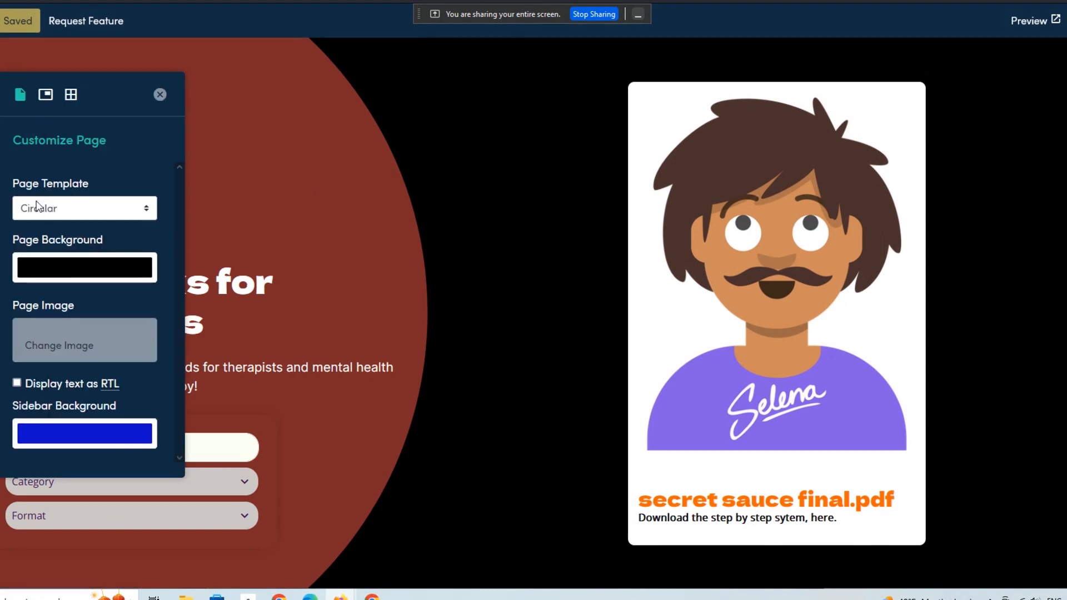
pyautogui.click(84, 211)
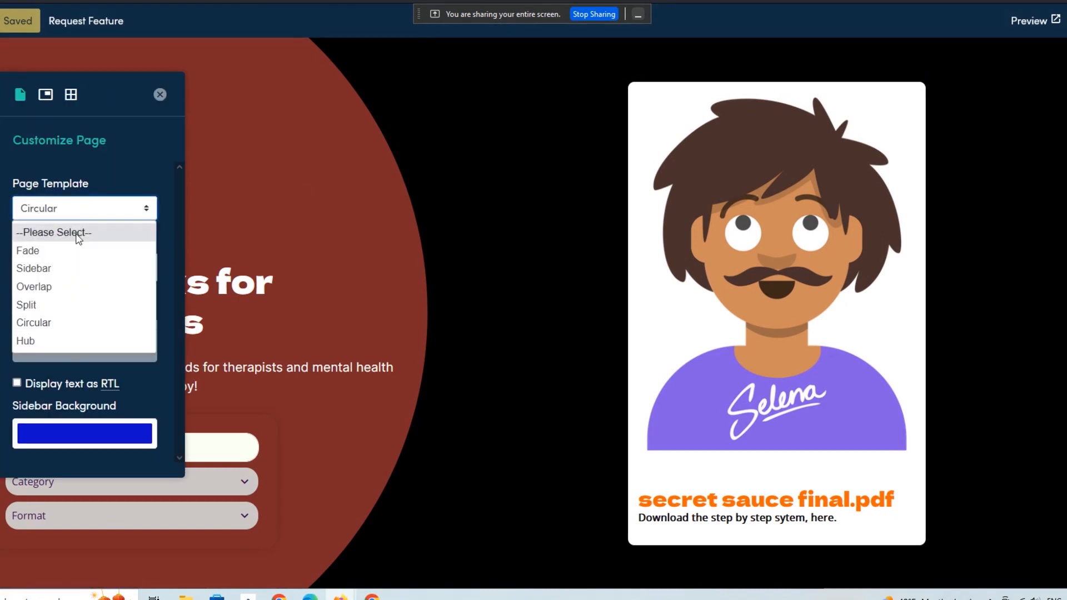
pyautogui.click(75, 270)
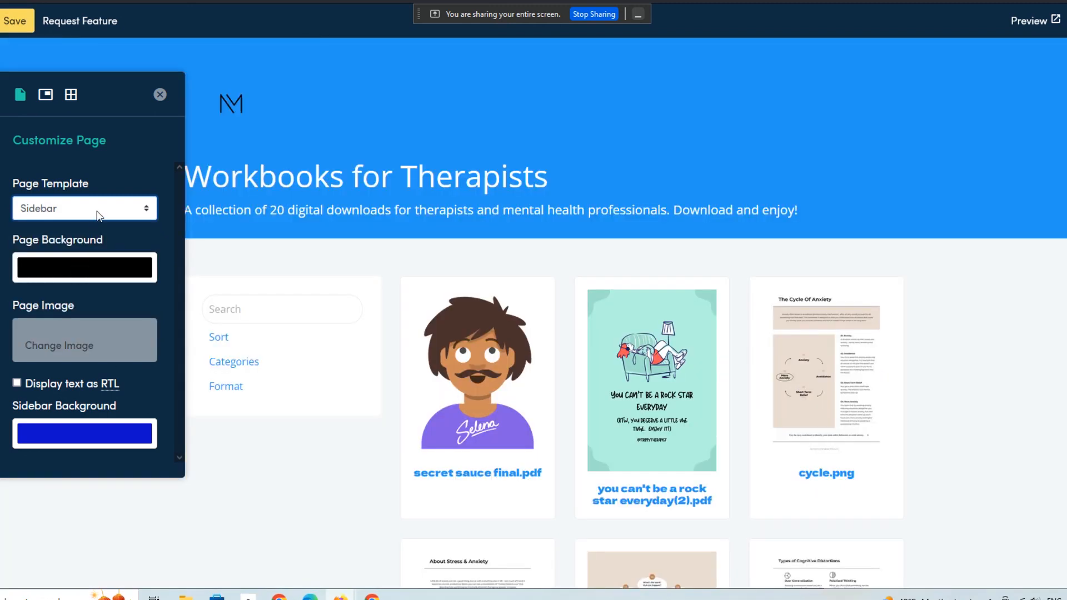
pyautogui.click(98, 210)
pyautogui.click(84, 288)
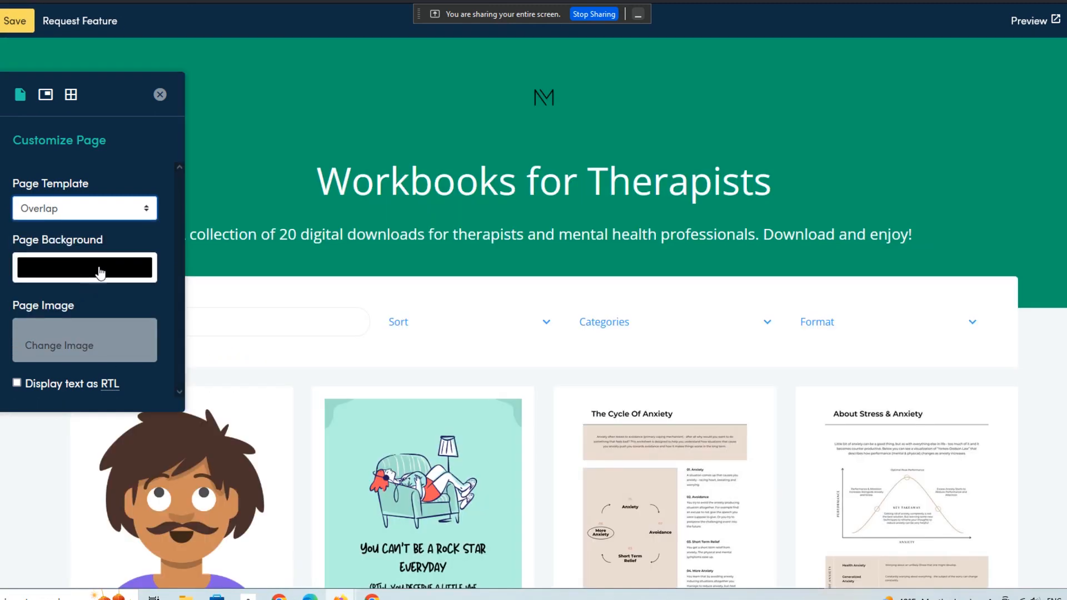
pyautogui.click(115, 218)
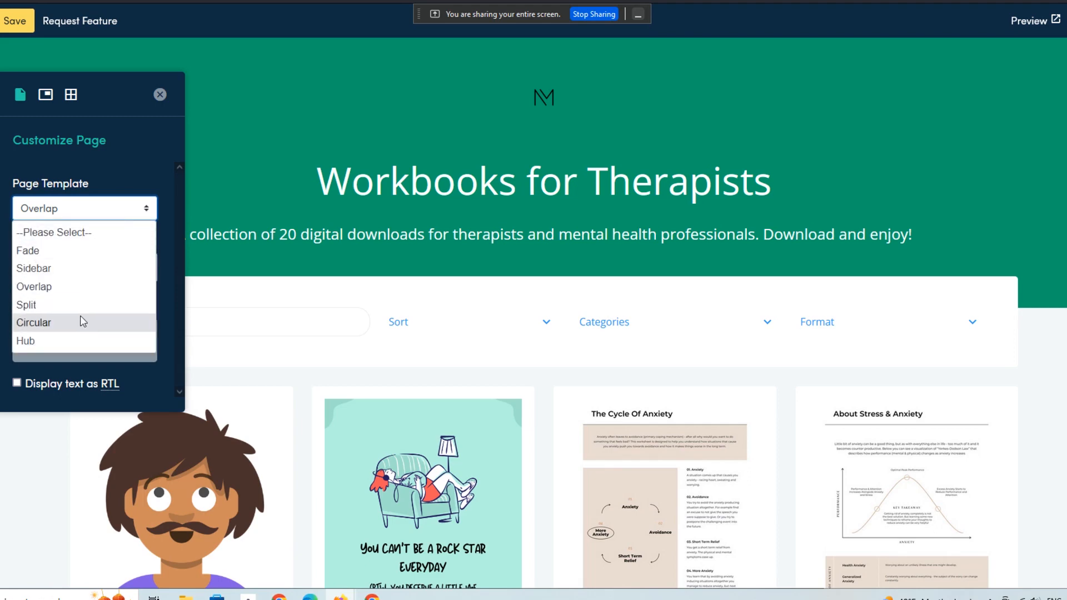
pyautogui.click(71, 341)
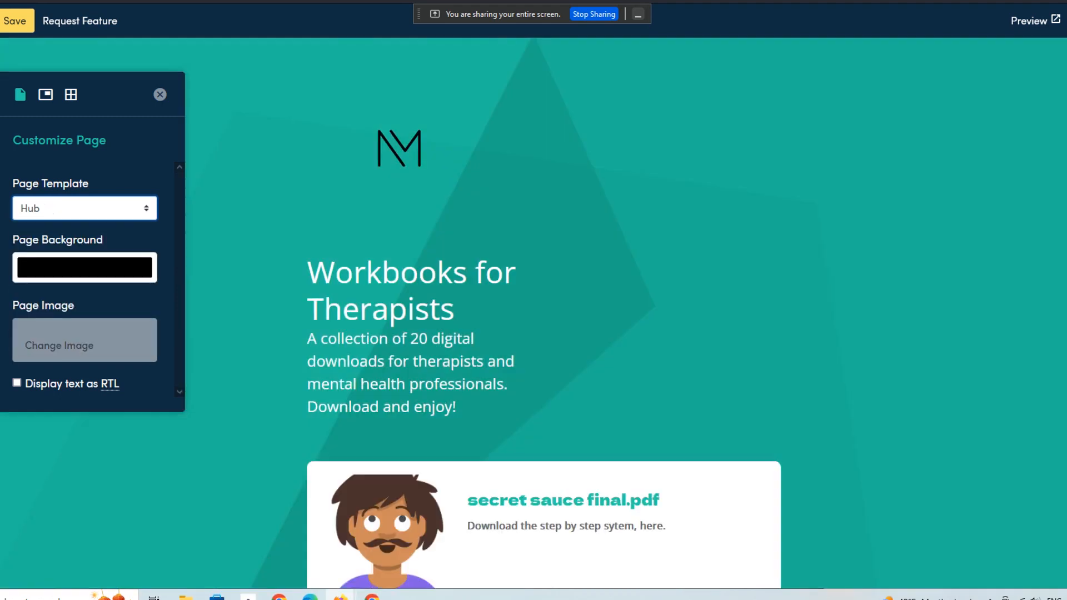
# Step: Examine how the featured resource and the other resource cards are laid out in the Hub template
pyautogui.scroll(-10, 826, 345)
pyautogui.scroll(7, 544, 312)
pyautogui.scroll(-5, 544, 312)
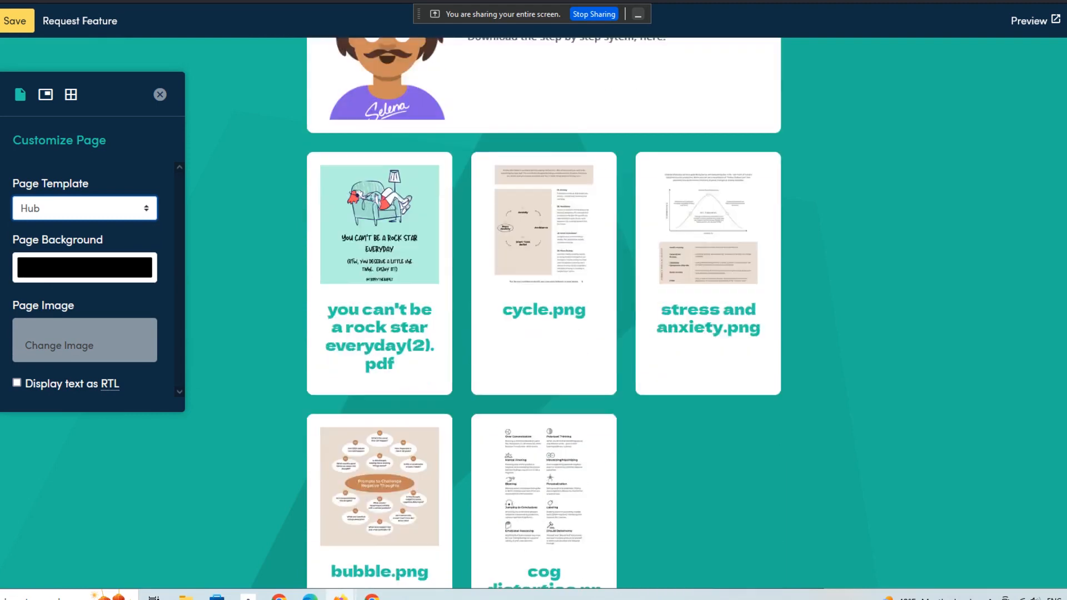
pyautogui.scroll(4, 544, 312)
pyautogui.scroll(-2, 544, 312)
pyautogui.scroll(6, 544, 312)
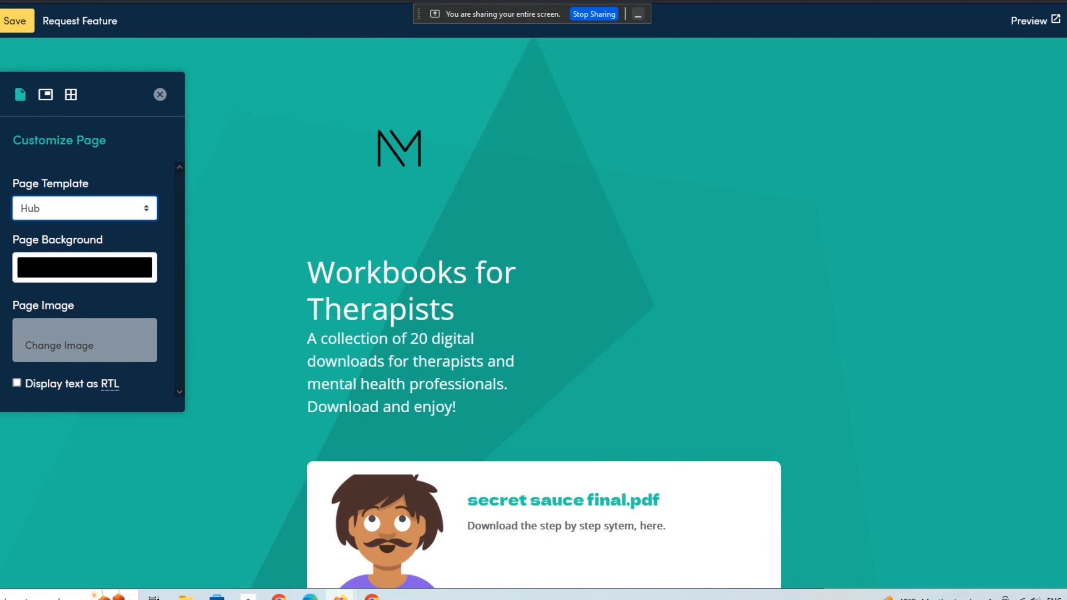
pyautogui.scroll(-10, 544, 312)
pyautogui.scroll(4, 544, 312)
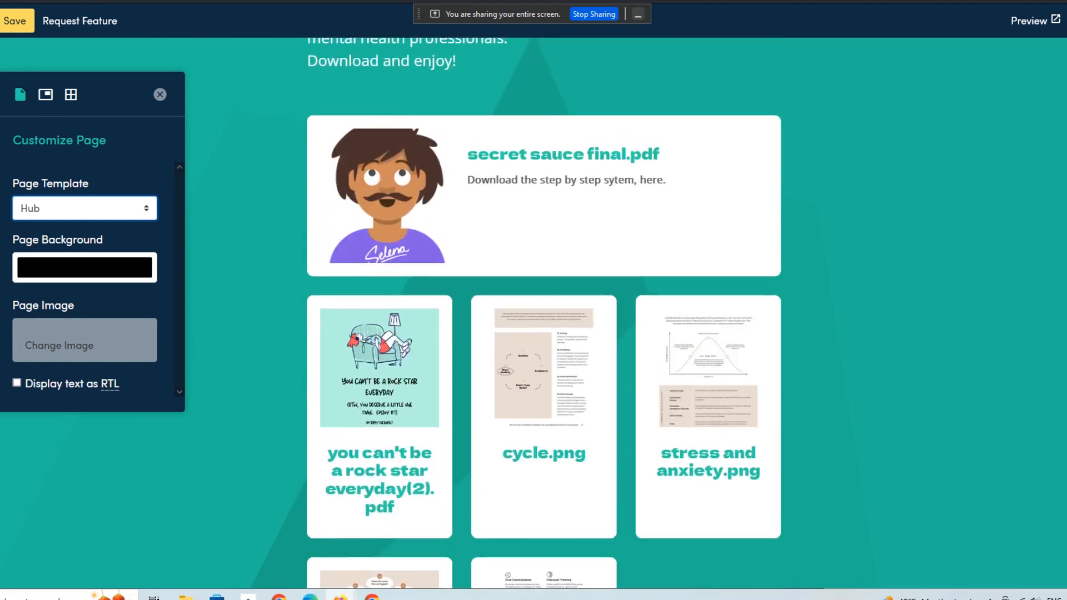
pyautogui.scroll(4, 544, 312)
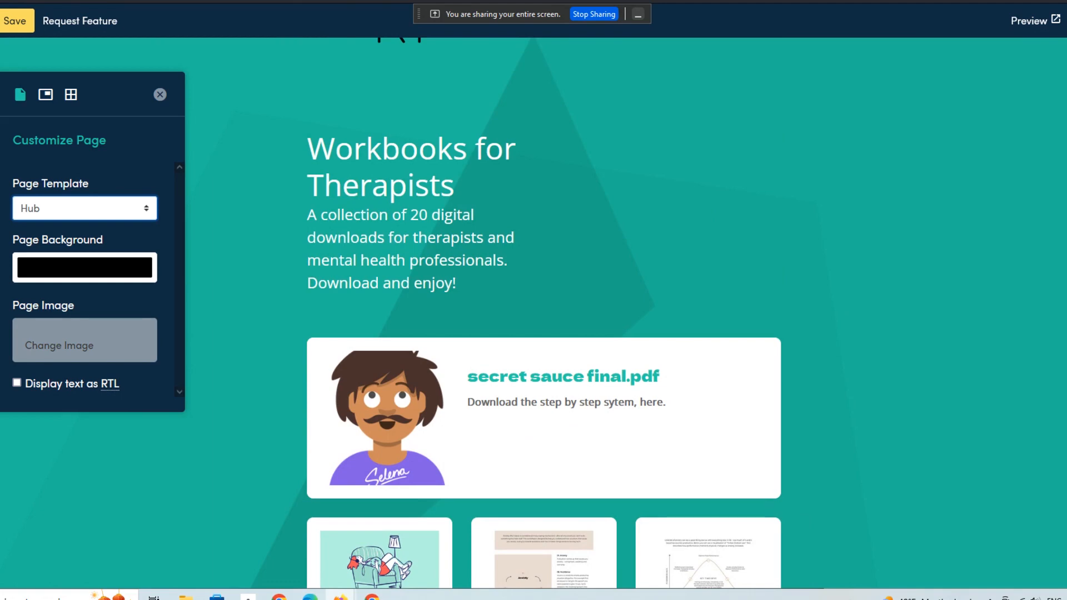
pyautogui.scroll(-7, 544, 312)
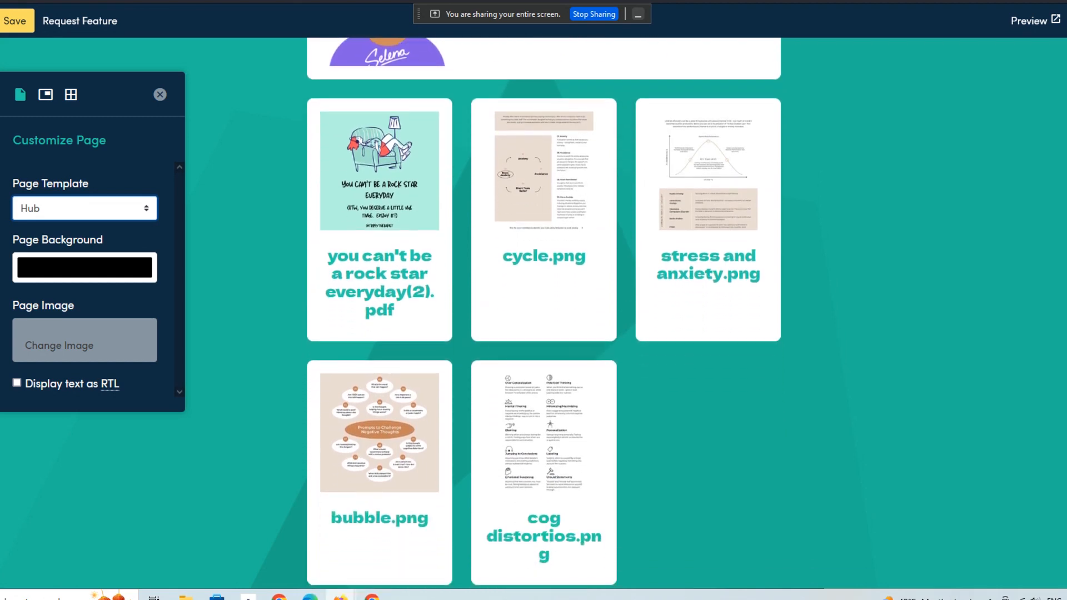
pyautogui.scroll(7, 653, 389)
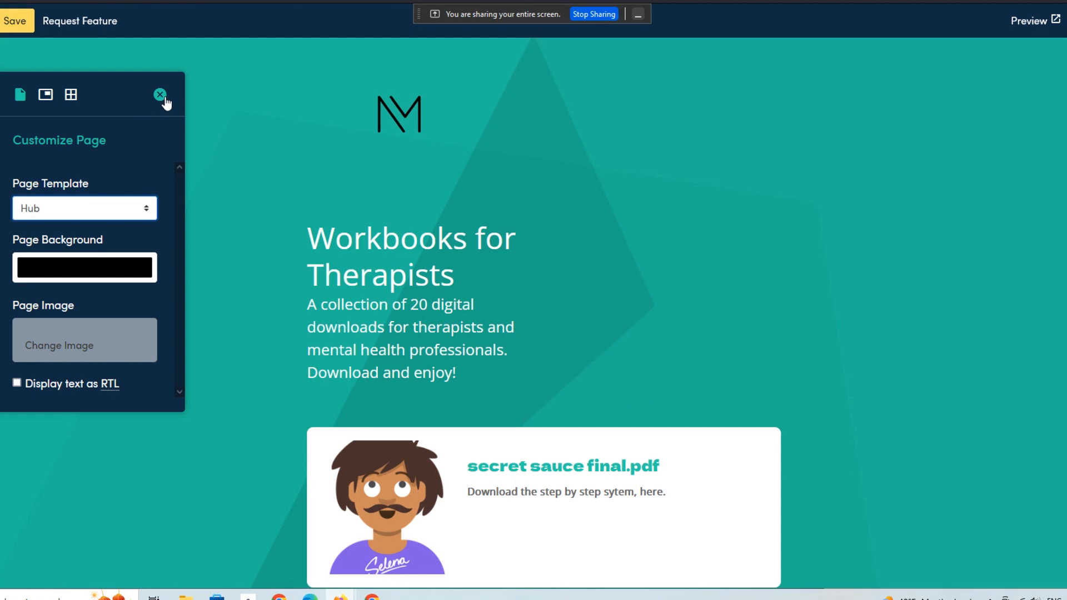
# Step: Apply the Fade page template to the library page and check its resource grid
pyautogui.click(114, 211)
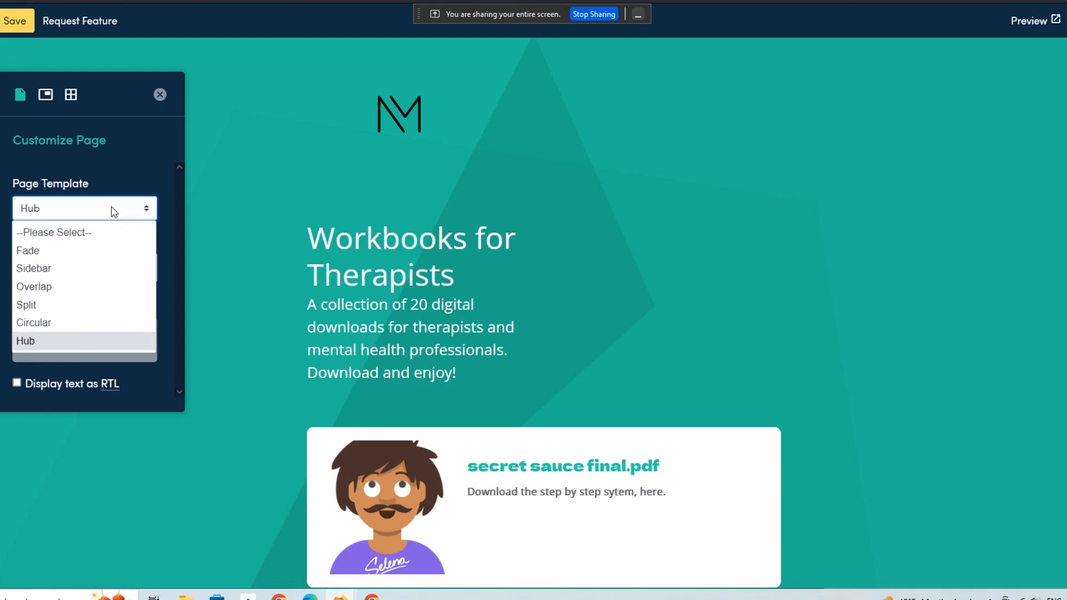
pyautogui.click(114, 251)
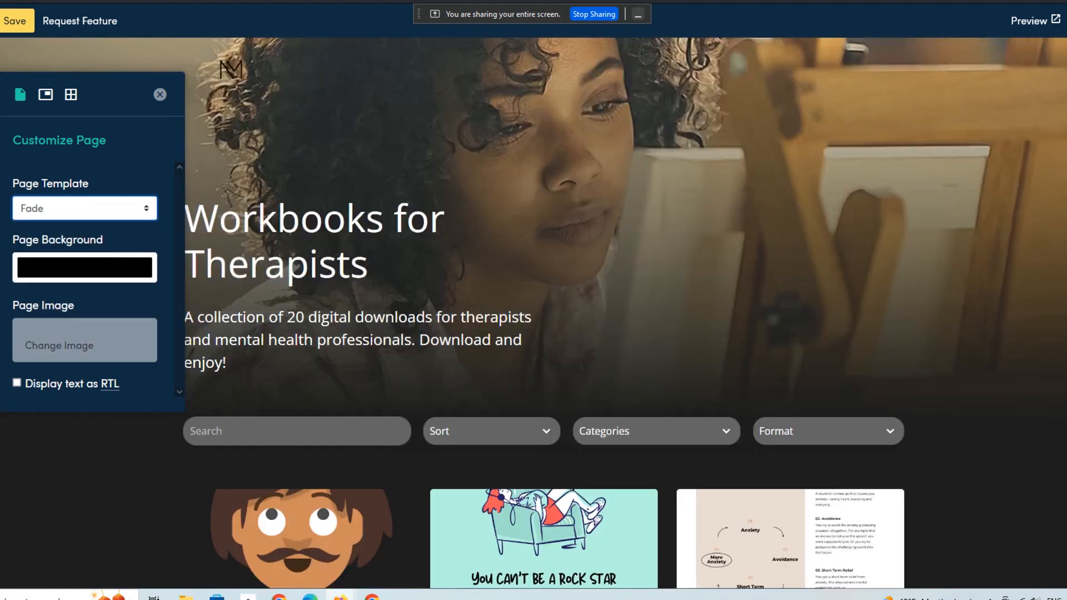
pyautogui.scroll(-4, 533, 278)
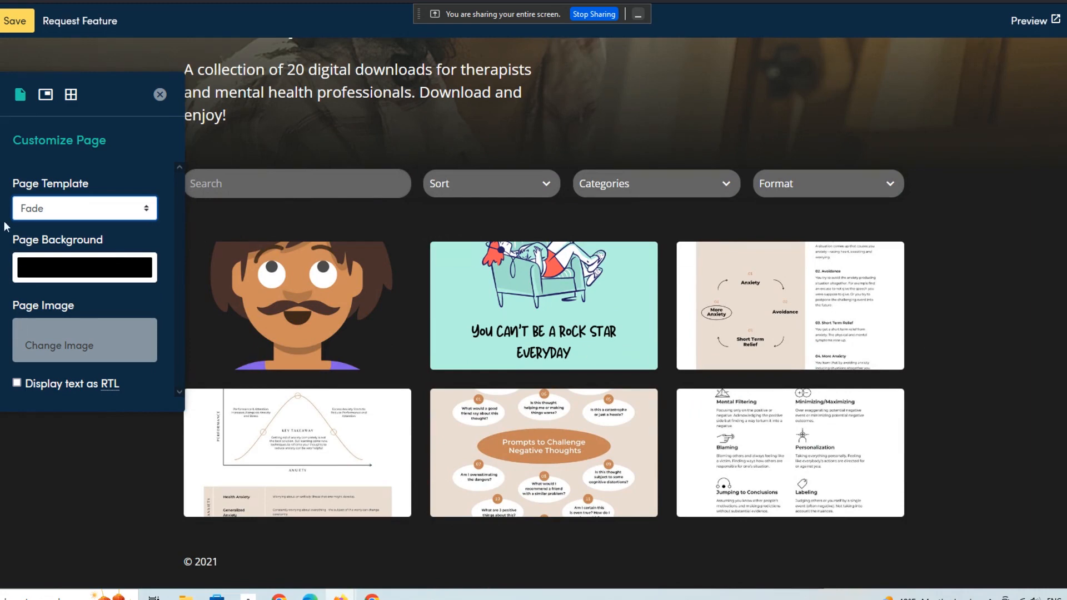
# Step: Set the thumbnail orientation of the library's resources to Portrait
pyautogui.click(48, 95)
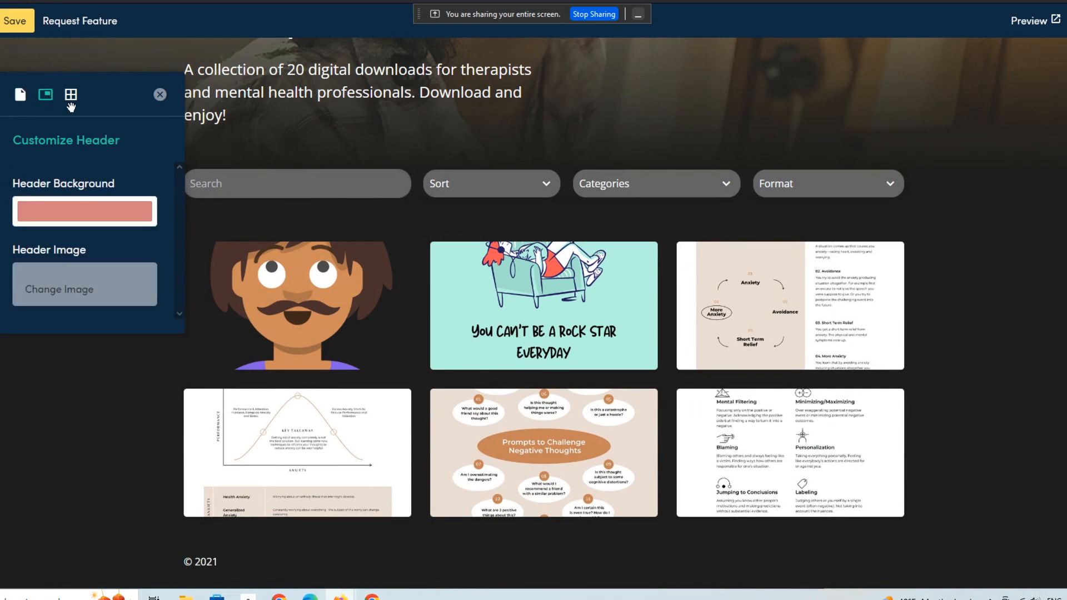
pyautogui.click(71, 98)
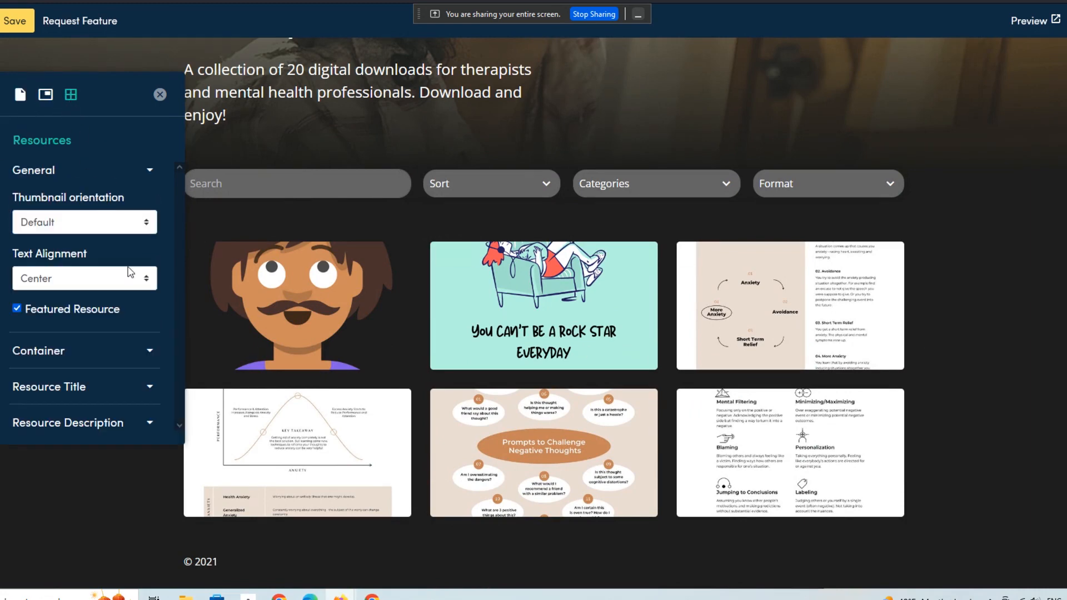
pyautogui.click(81, 228)
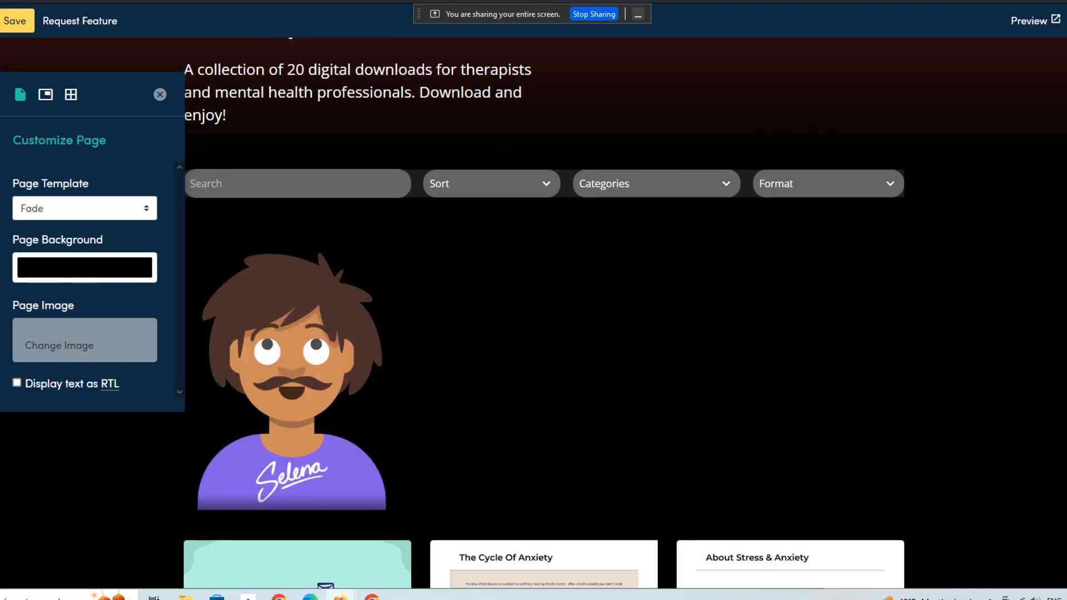
# Step: Review the thumbnails along the whole page and the display settings of the resources
pyautogui.scroll(4, 534, 312)
pyautogui.scroll(-10, 533, 311)
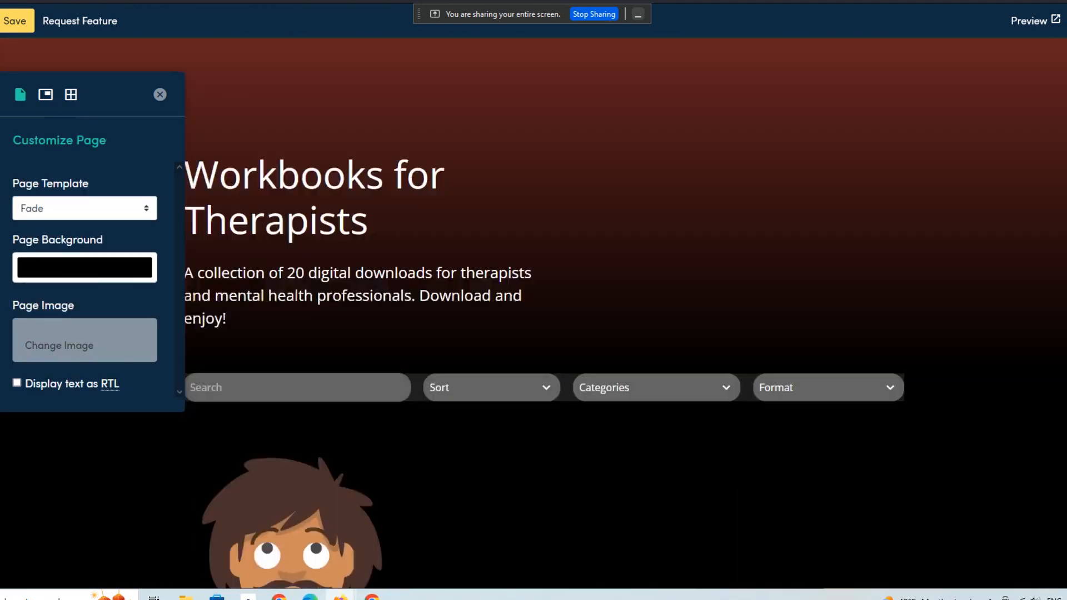
pyautogui.scroll(-3, 842, 441)
pyautogui.scroll(4, 842, 442)
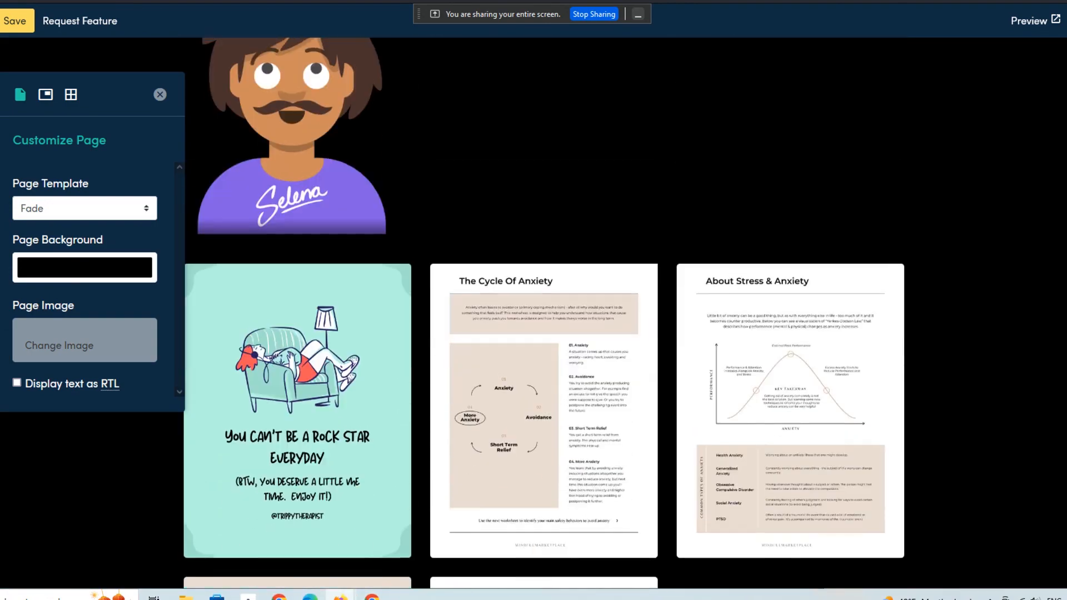
pyautogui.click(843, 441)
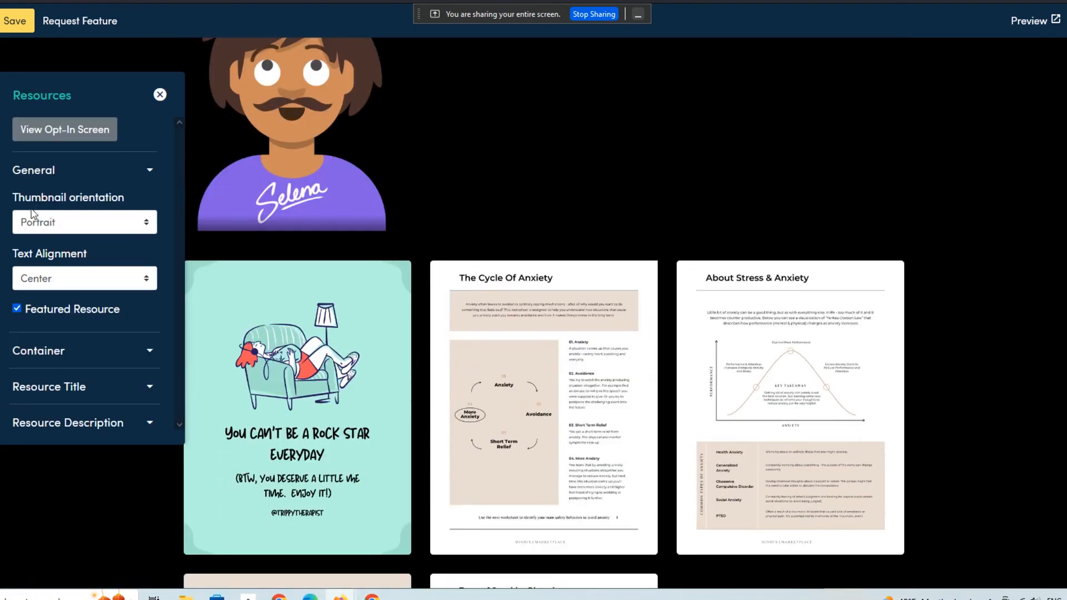
pyautogui.click(160, 96)
pyautogui.scroll(5, 864, 238)
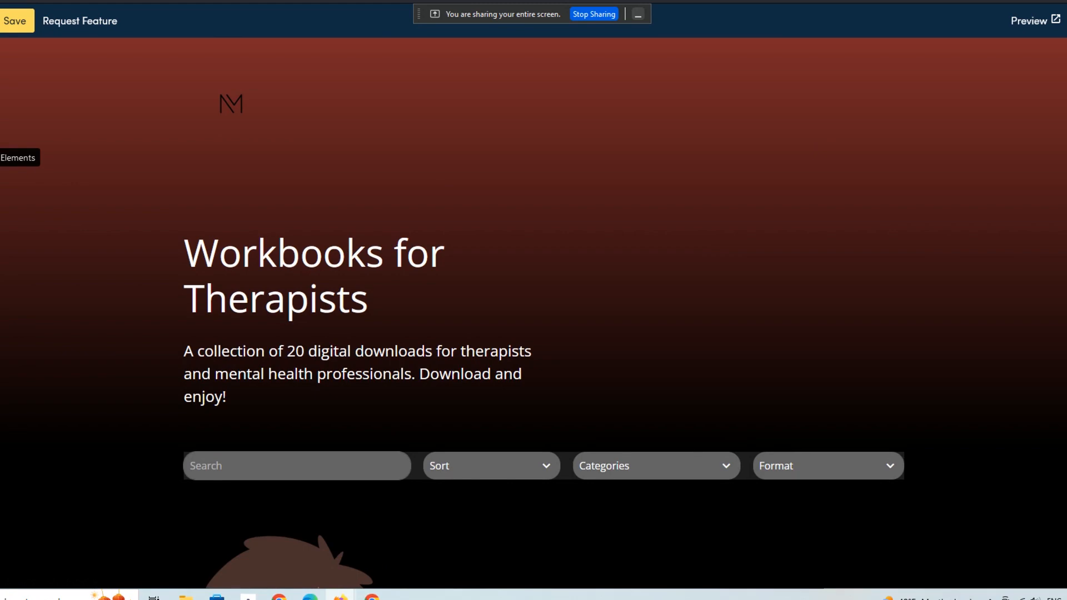
# Step: Open the cycle.png resource for editing from the library's resource list and set its title to "Anxiety Cycle Wall Art"
pyautogui.click(4, 89)
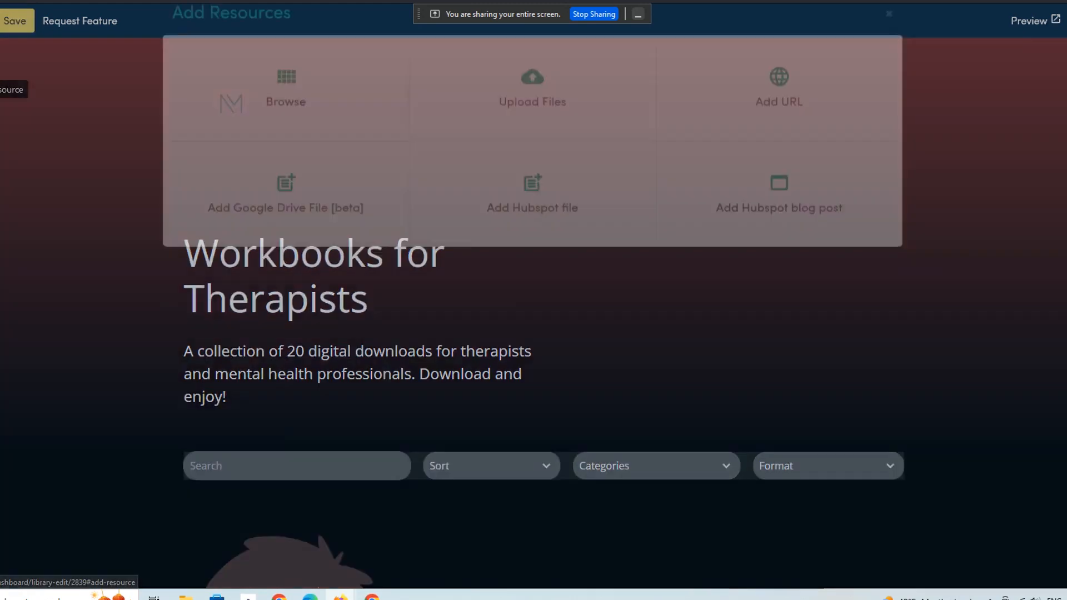
pyautogui.click(889, 37)
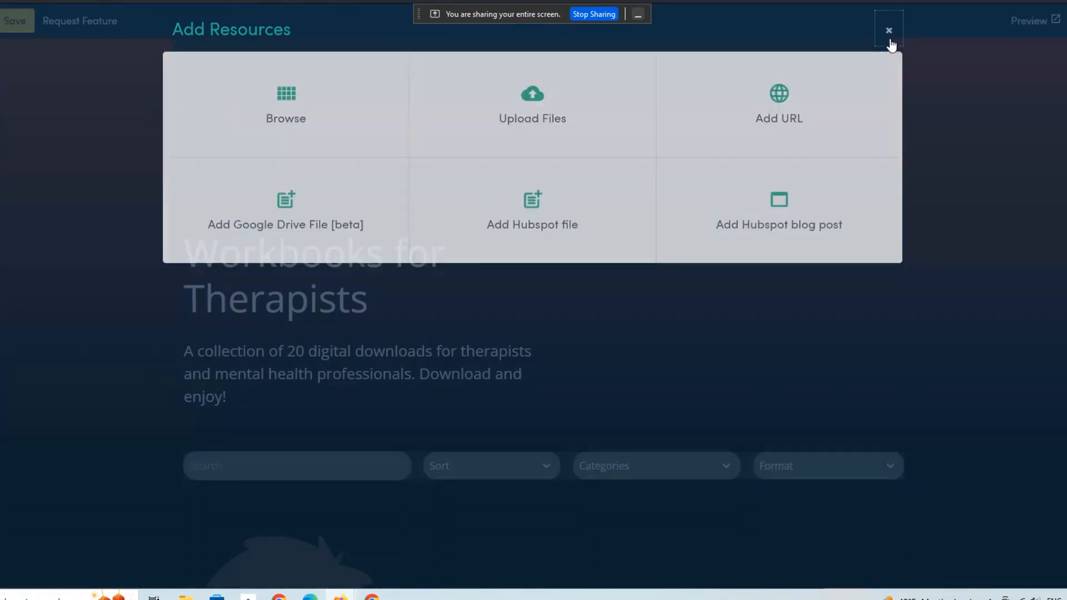
pyautogui.click(4, 54)
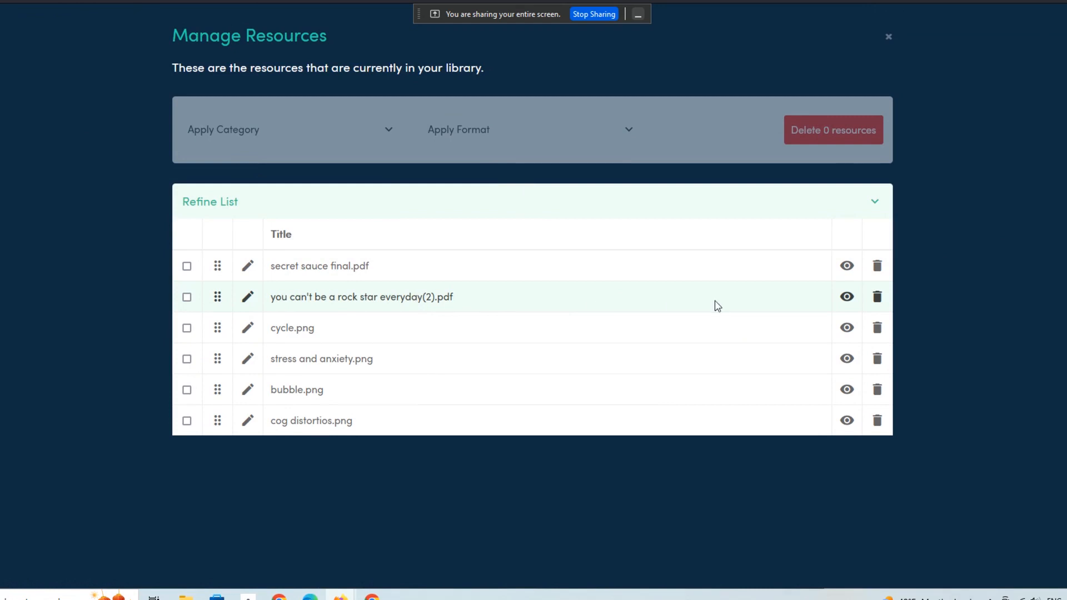
pyautogui.click(246, 333)
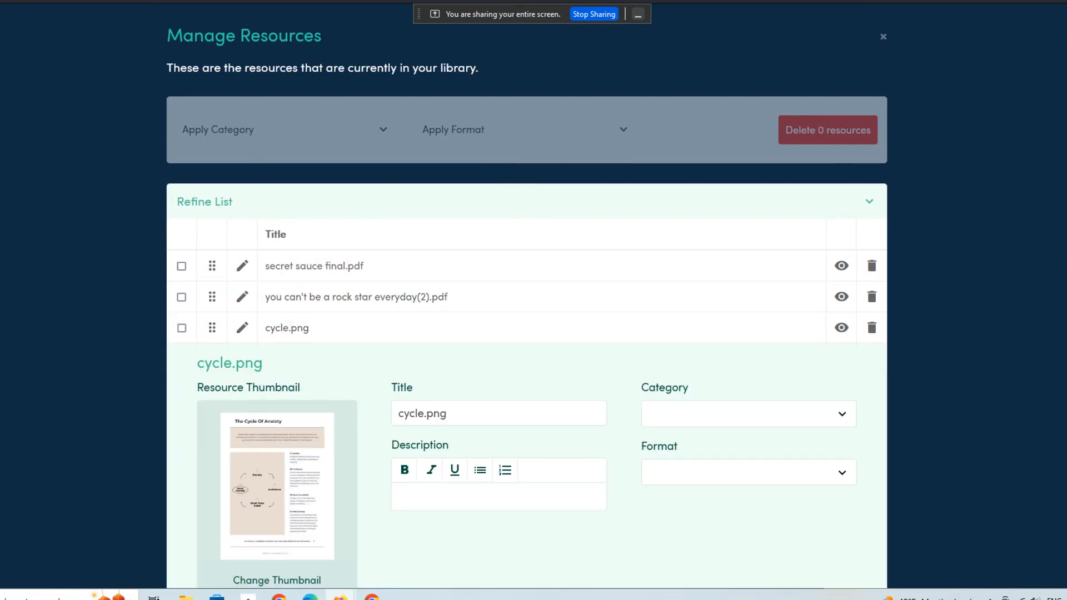
pyautogui.scroll(-4, 436, 232)
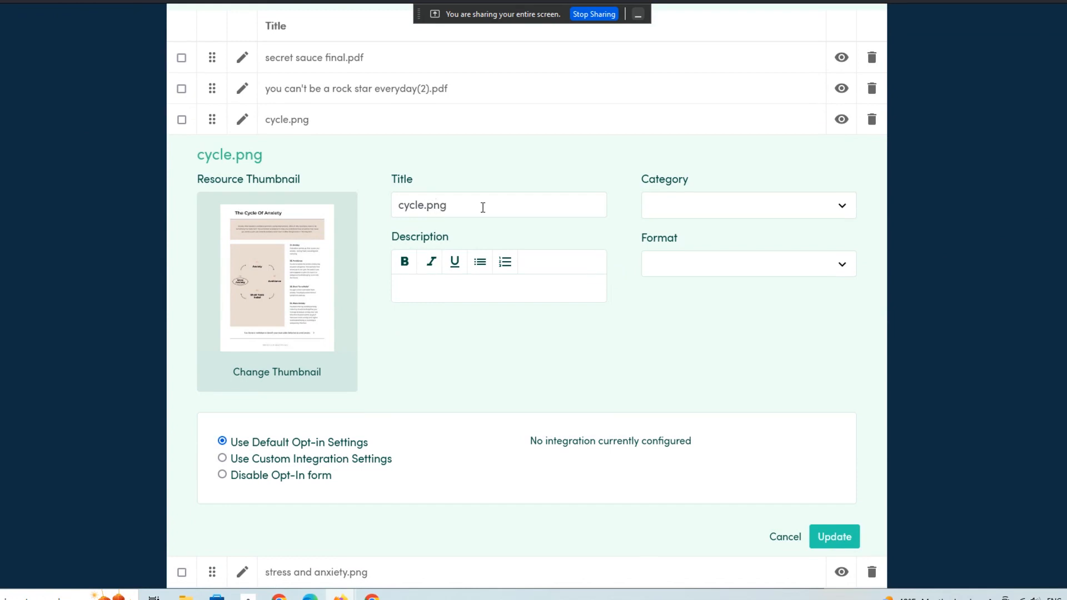
pyautogui.tripleClick(483, 208)
pyautogui.press('BackSpace')
pyautogui.write('An')
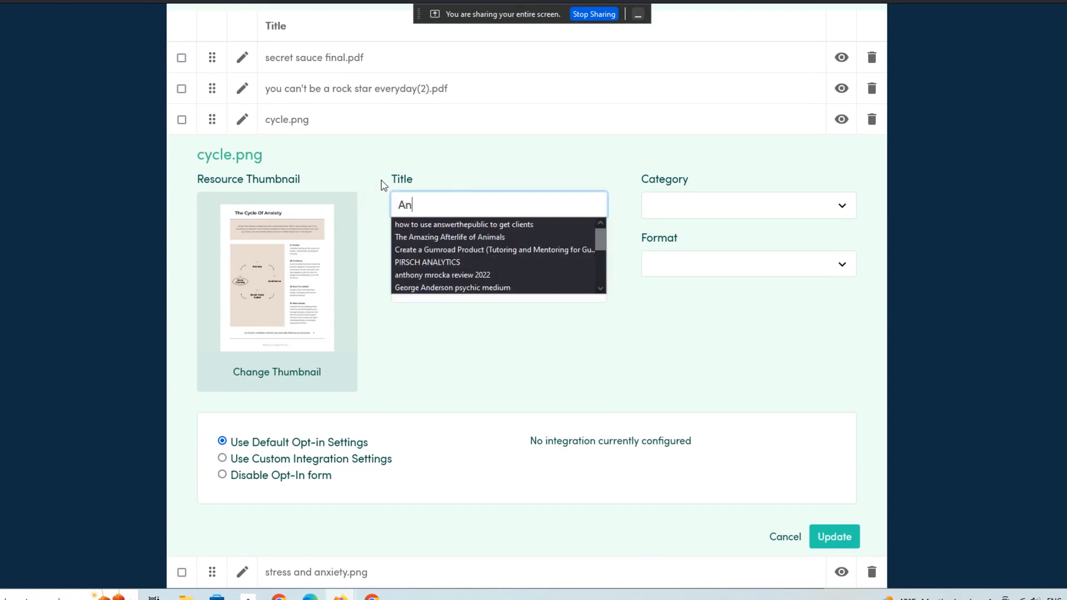
pyautogui.write('xiety C')
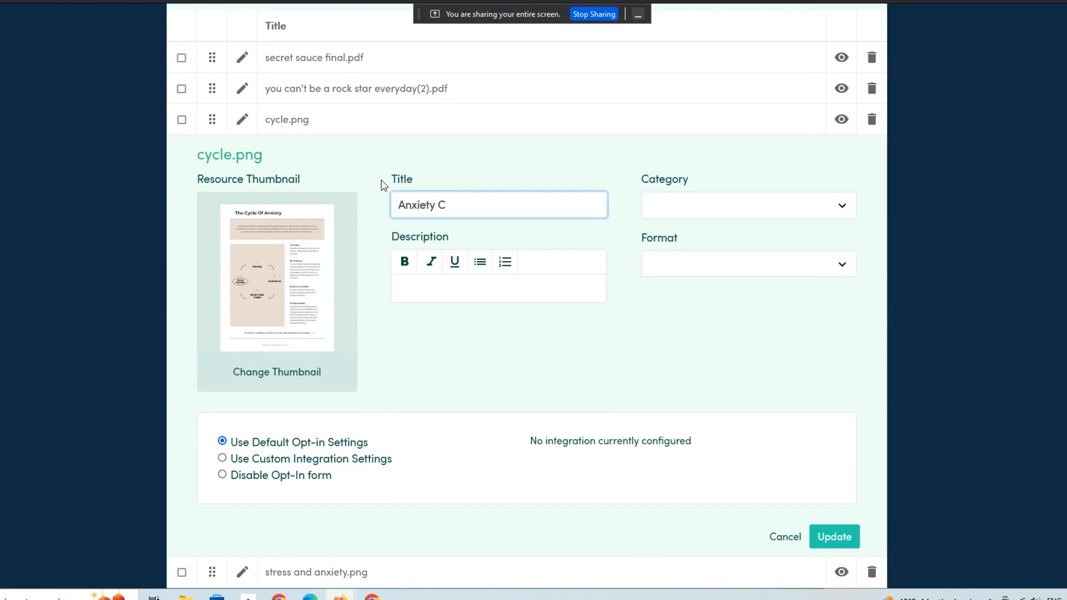
pyautogui.write('ycle Wall Art')
pyautogui.click(454, 339)
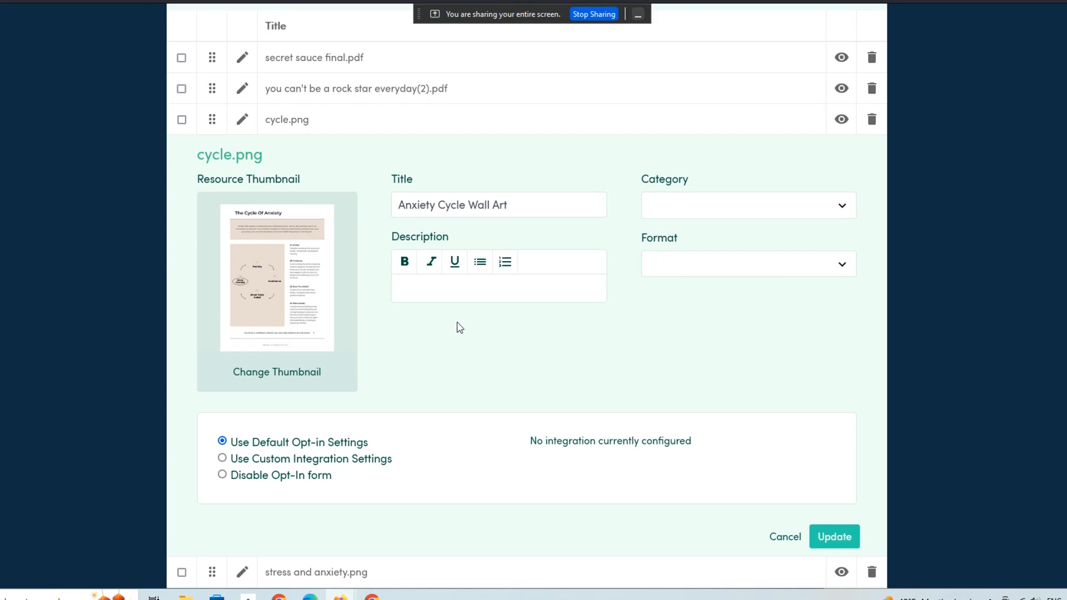
# Step: Enter the description "A great way to display the cycle of anxiety to patients or clients who are suffering from anxiety. Download and enjoy!", bolding the last sentence
pyautogui.click(447, 295)
pyautogui.write('A great way to display the anci')
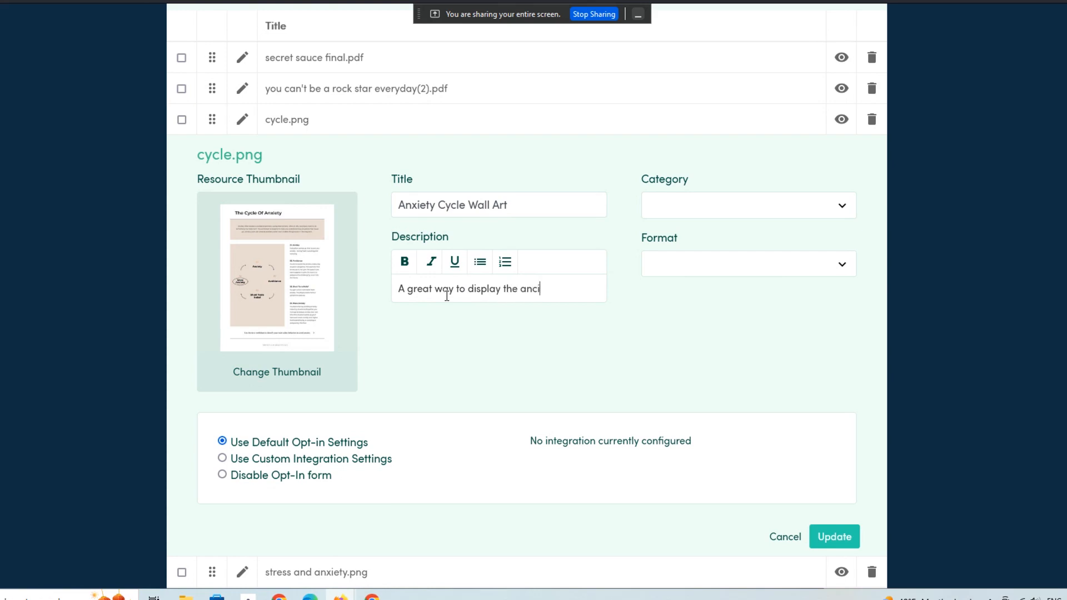
pyautogui.press('BackSpace')
pyautogui.press('BackSpace')
pyautogui.press('BackSpace')
pyautogui.press('BackSpace')
pyautogui.write('cycle of anxiety to patients o')
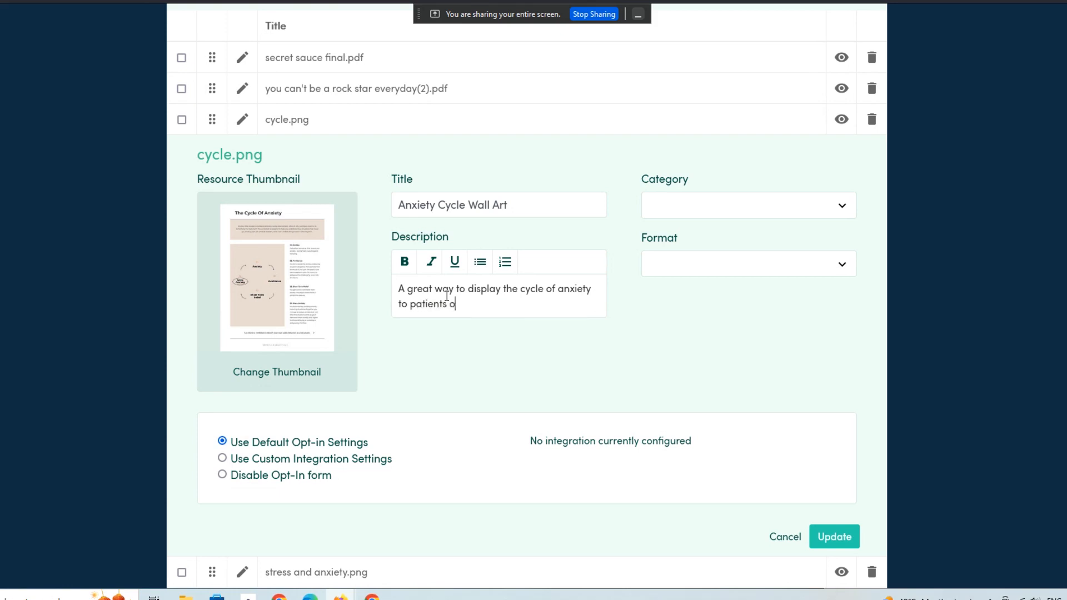
pyautogui.write('r clients who are suffering from a')
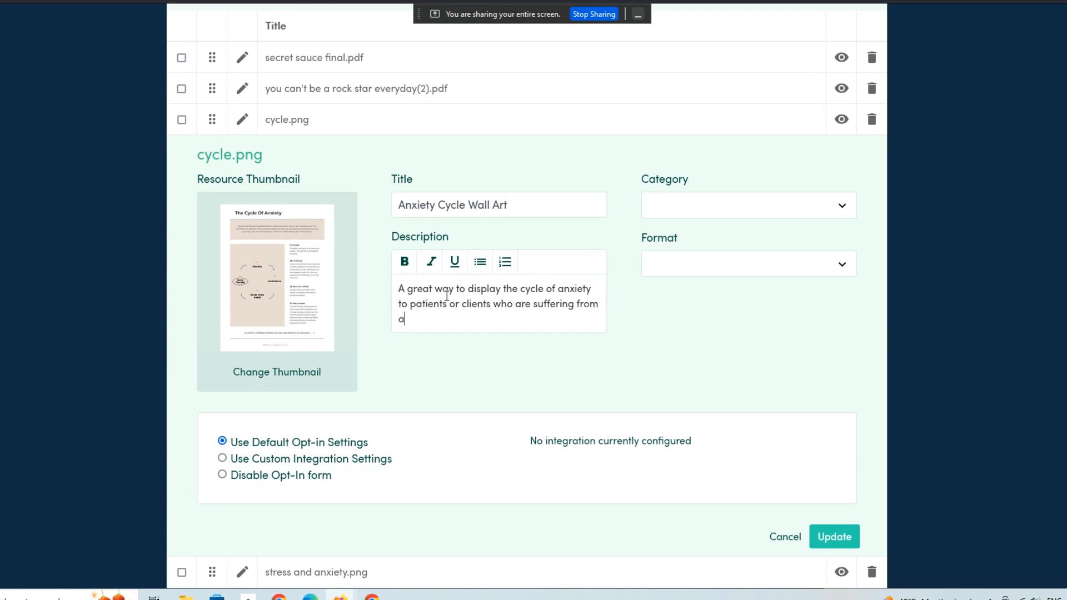
pyautogui.write('nxiety.  Download and enjoy!')
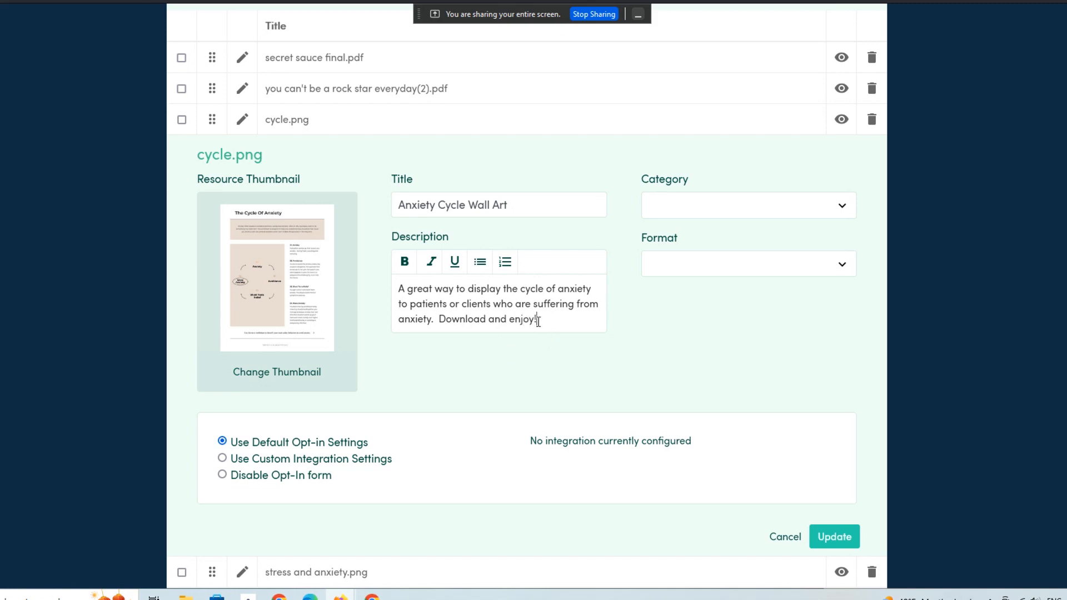
pyautogui.moveTo(537, 319); pyautogui.dragTo(440, 321)
pyautogui.click(404, 262)
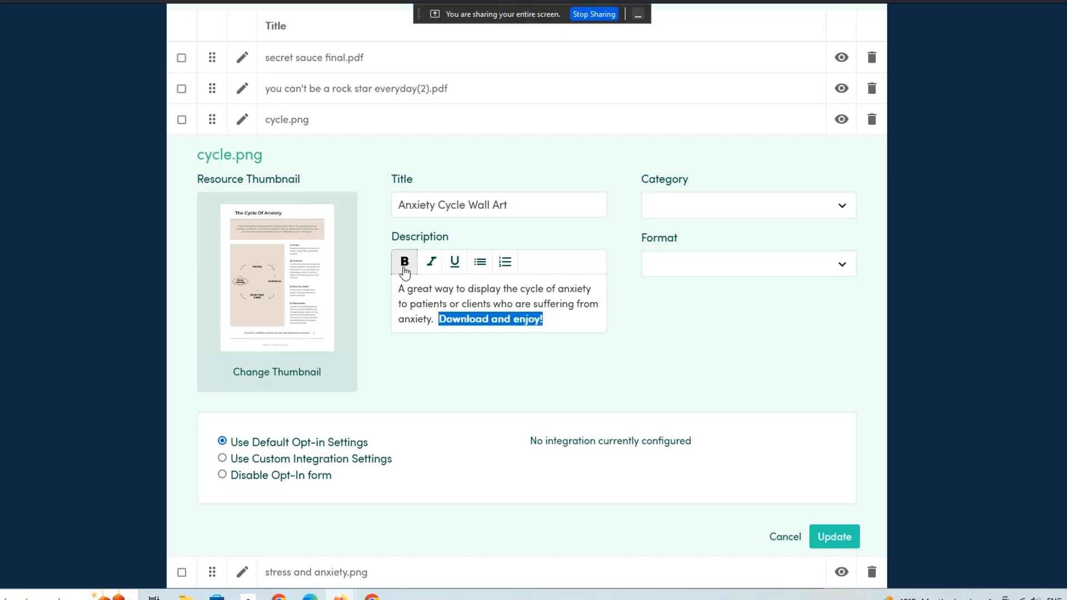
# Step: Disable the resource's opt-in form, set its button text to "Download the Anxiety Cycle Worksheet", and save the resource changes
pyautogui.click(223, 475)
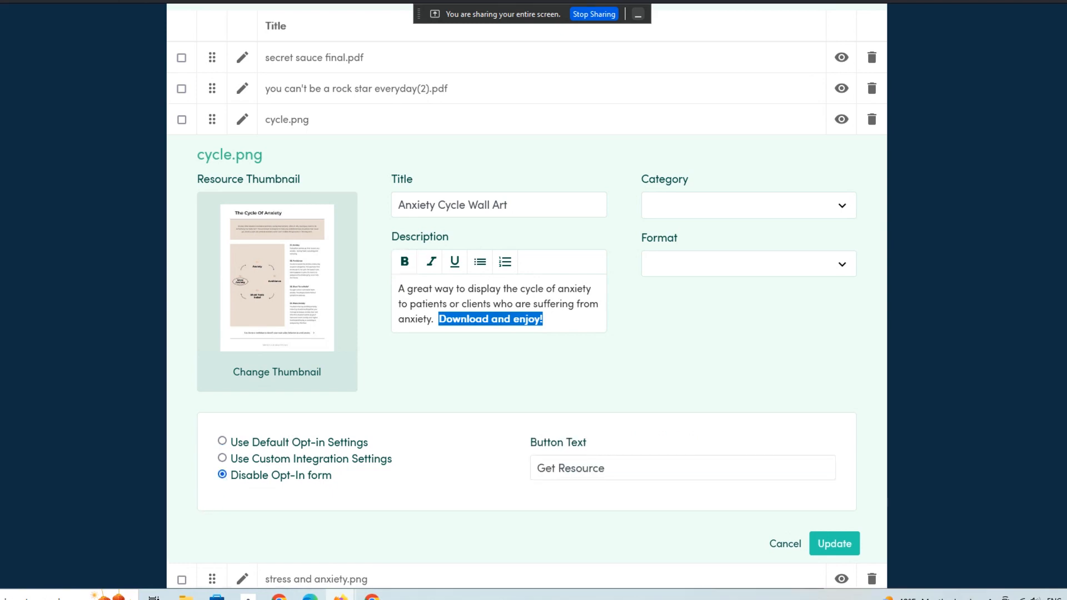
pyautogui.scroll(-2, 310, 412)
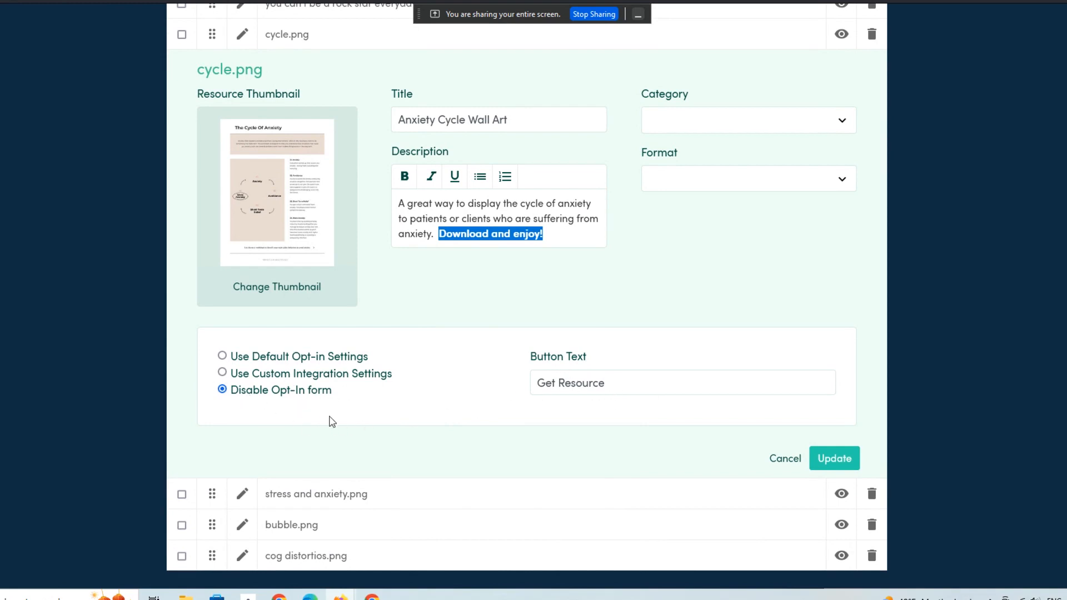
pyautogui.moveTo(622, 382); pyautogui.dragTo(506, 381)
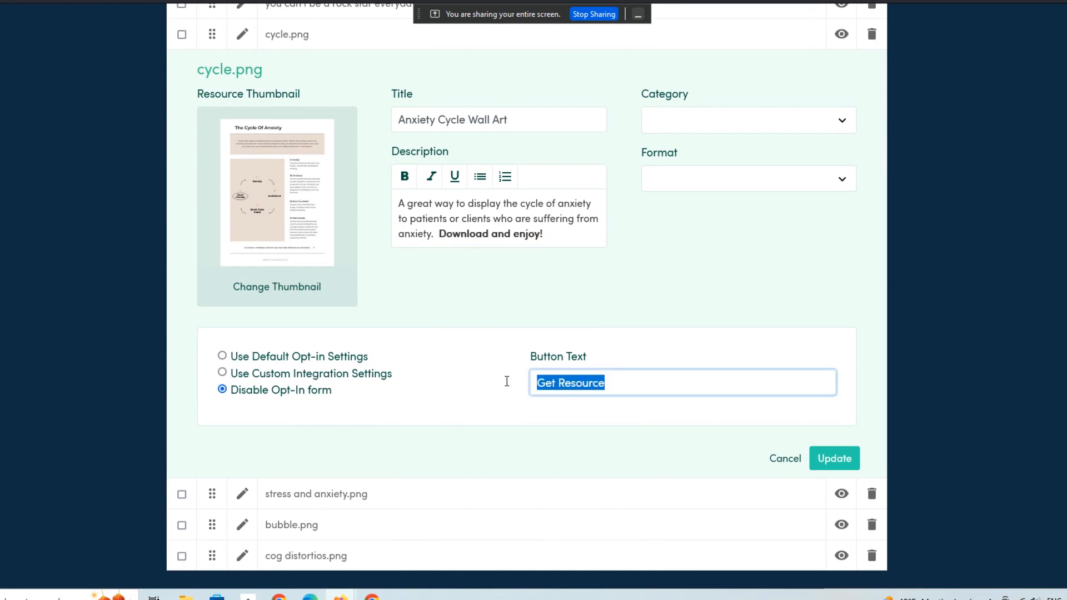
pyautogui.press('BackSpace')
pyautogui.write('Download the ')
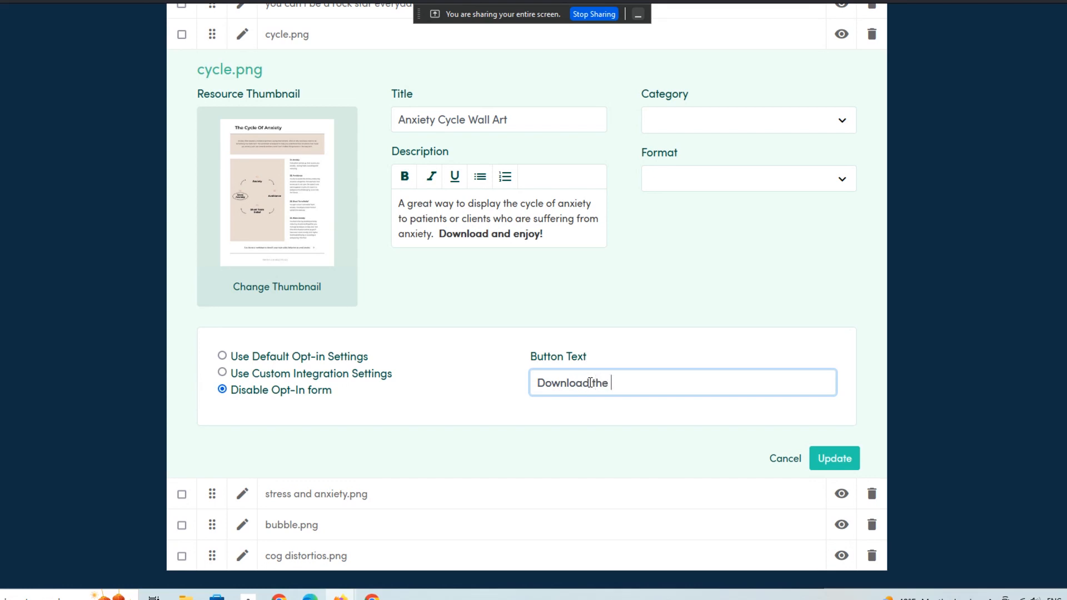
pyautogui.write('Anxiety Cycle Work')
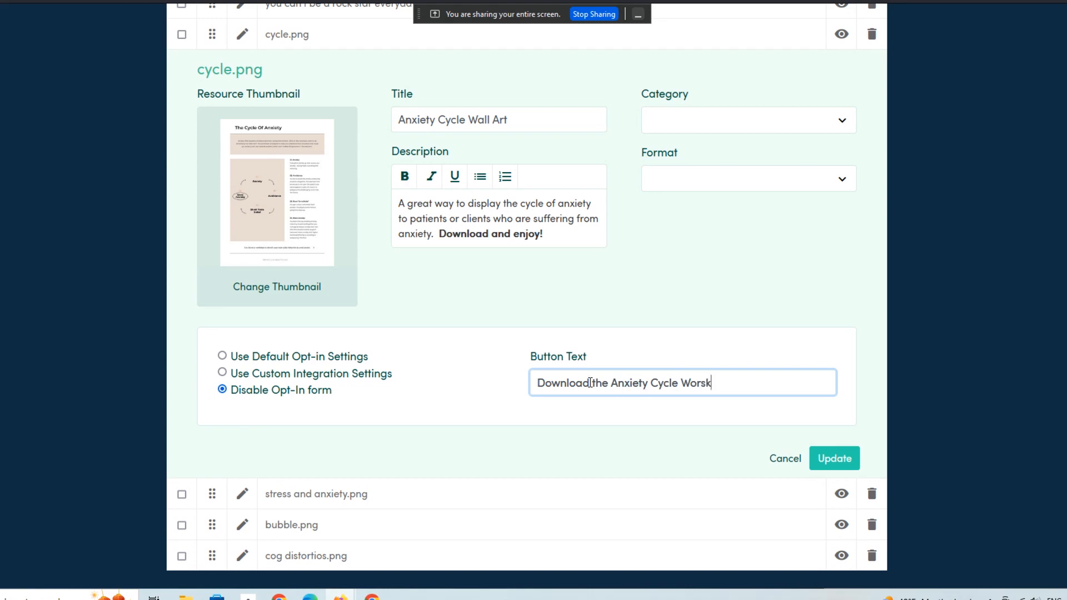
pyautogui.press('BackSpace')
pyautogui.write('ke')
pyautogui.press('BackSpace')
pyautogui.write('shee')
pyautogui.press('BackSpace')
pyautogui.press('BackSpace')
pyautogui.press('BackSpace')
pyautogui.write('heet')
pyautogui.click(821, 458)
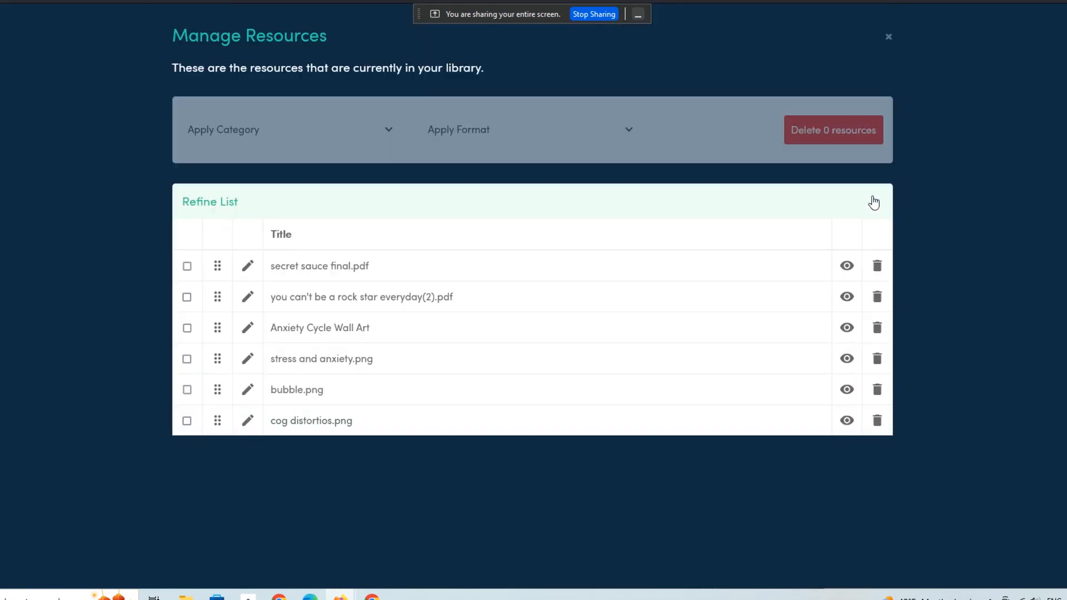
pyautogui.click(888, 37)
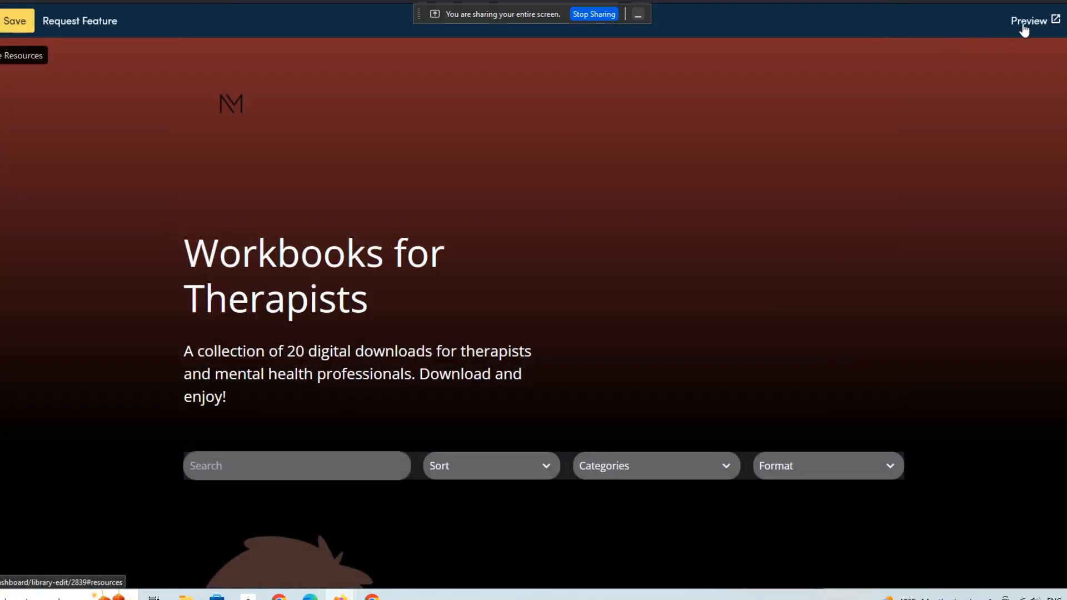
# Step: Preview the library page and open the Cycle of Anxiety resource from its grid
pyautogui.click(1025, 22)
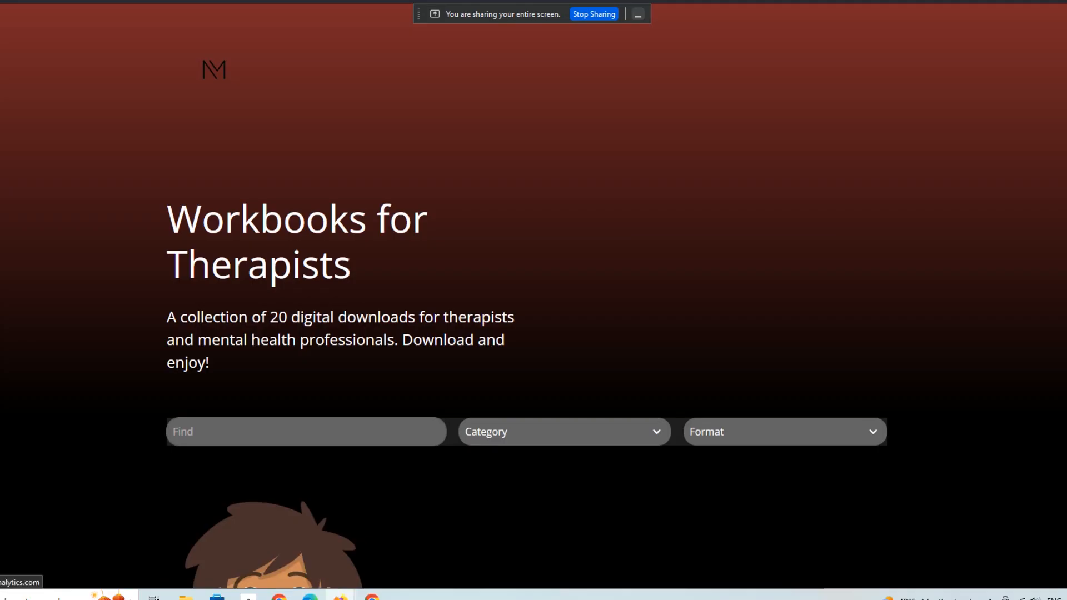
pyautogui.scroll(-14, 533, 311)
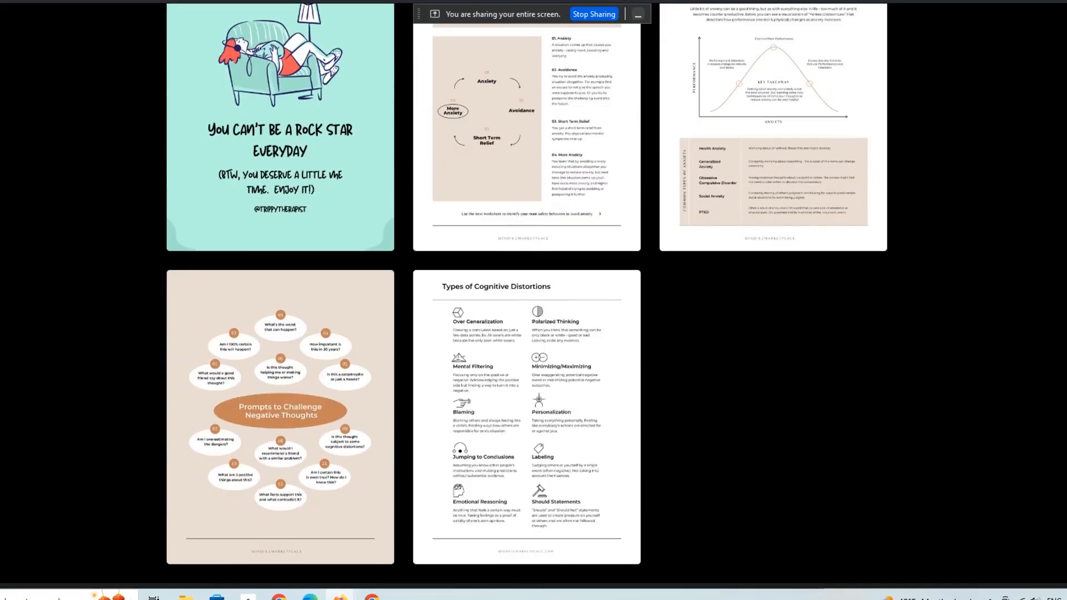
pyautogui.scroll(3, 533, 311)
pyautogui.scroll(-2, 515, 162)
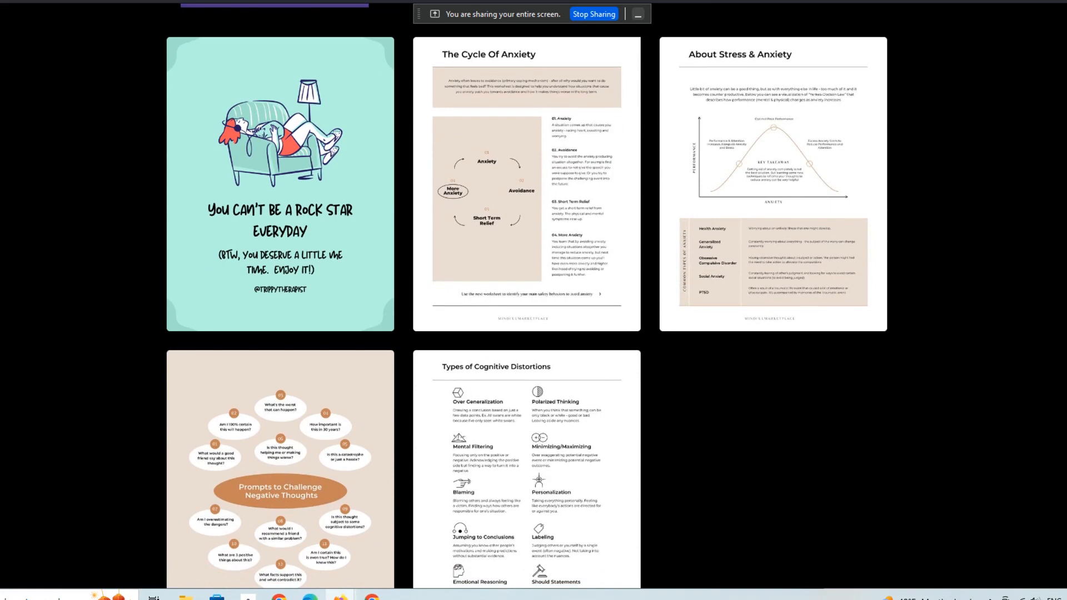
pyautogui.click(515, 162)
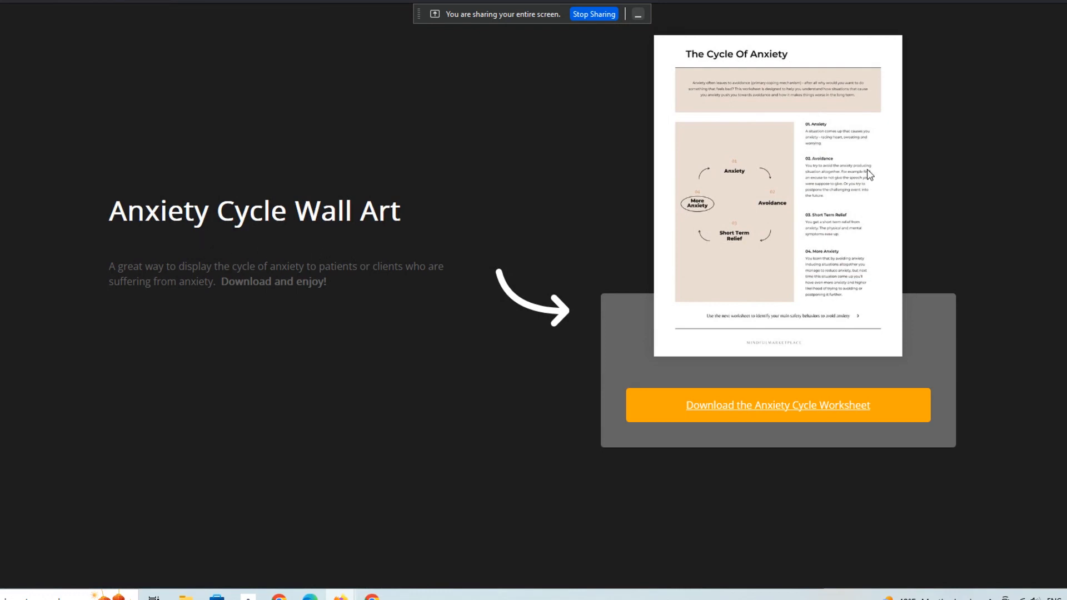
# Step: Test the resource's download link, look through the whole Cycle of Anxiety worksheet, and close it
pyautogui.click(816, 404)
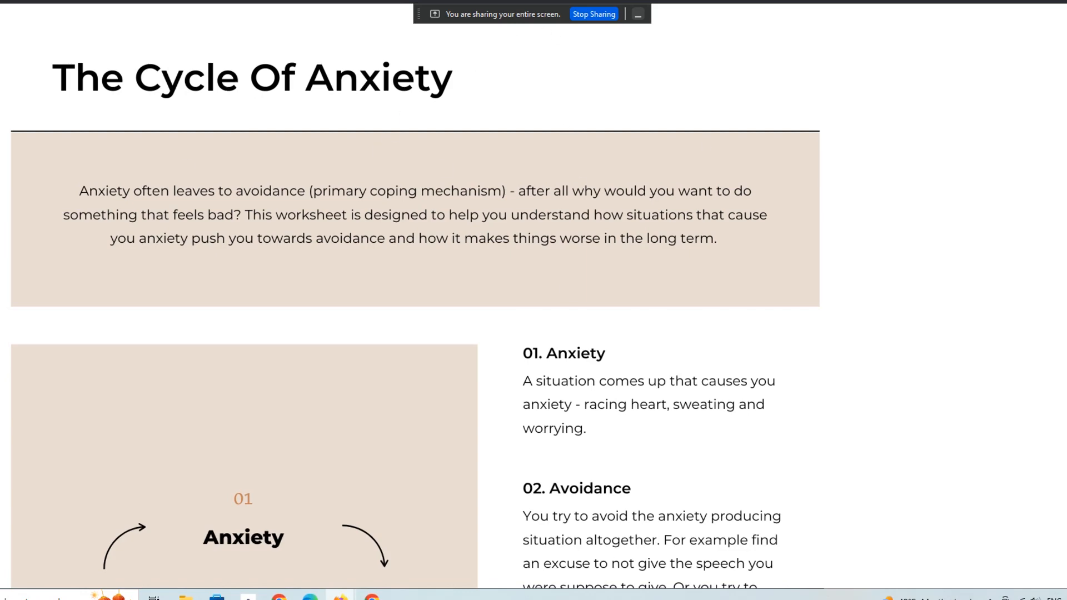
pyautogui.scroll(-2, 550, 340)
pyautogui.scroll(-10, 415, 294)
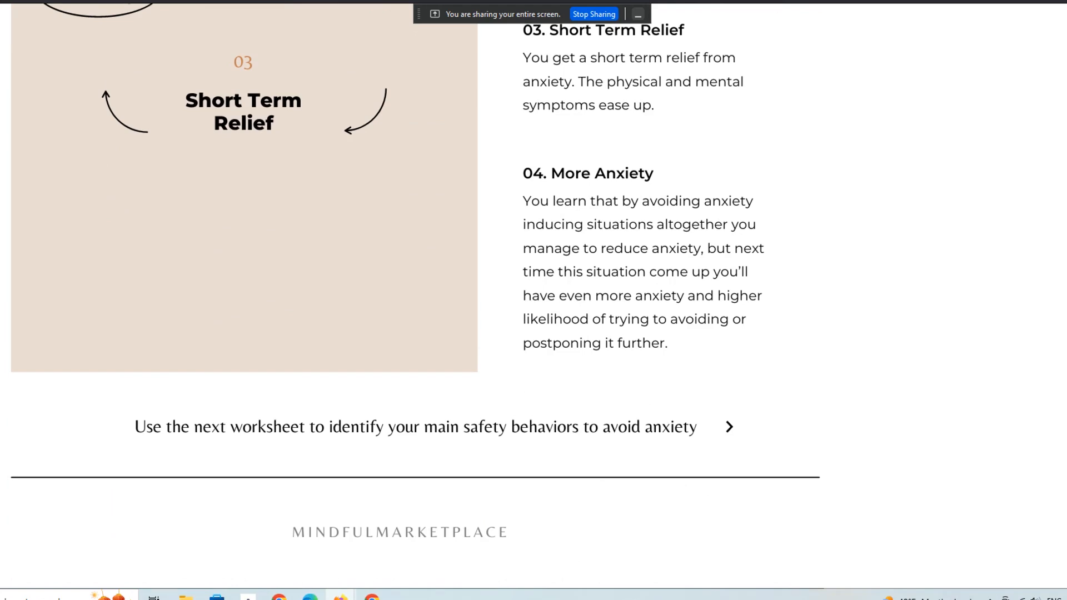
pyautogui.scroll(10, 850, 23)
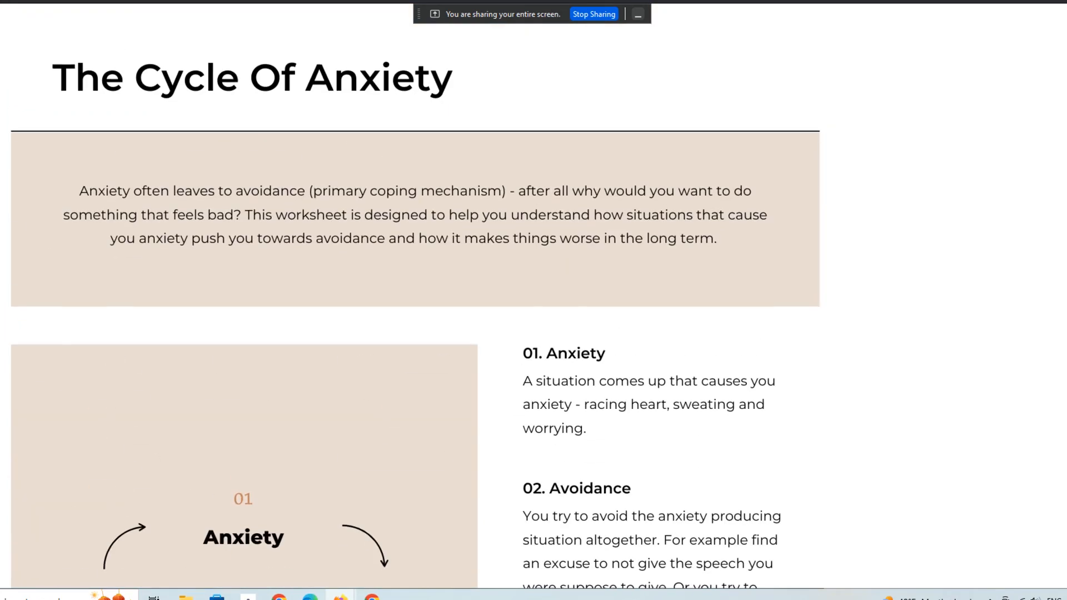
pyautogui.hotkey('ctrl', 'w')
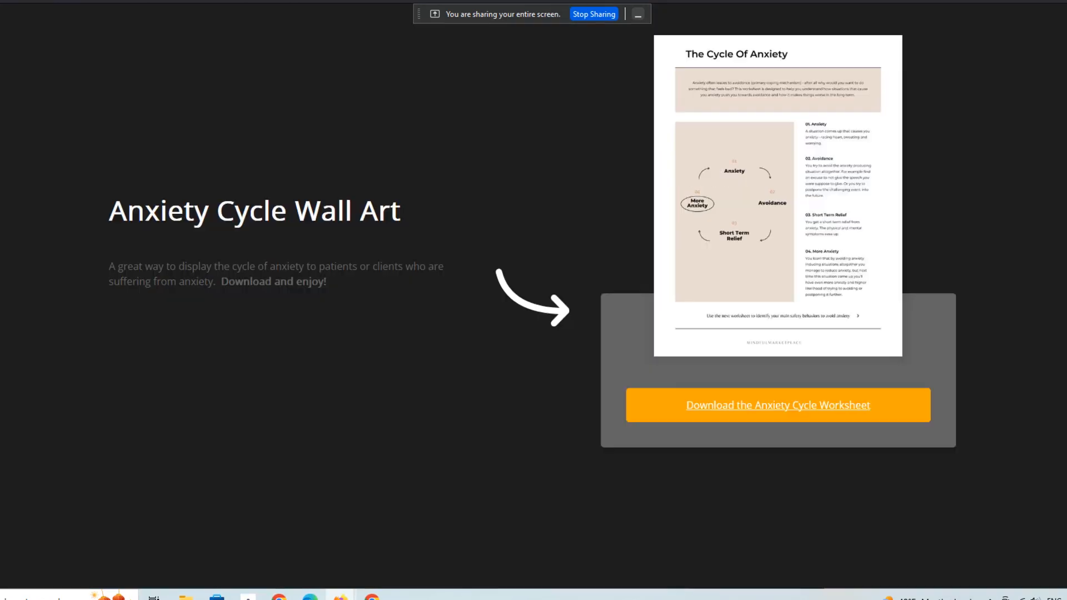
# Step: Return to the library preview and examine its header, filters and resource grid along the whole page
pyautogui.click(778, 405)
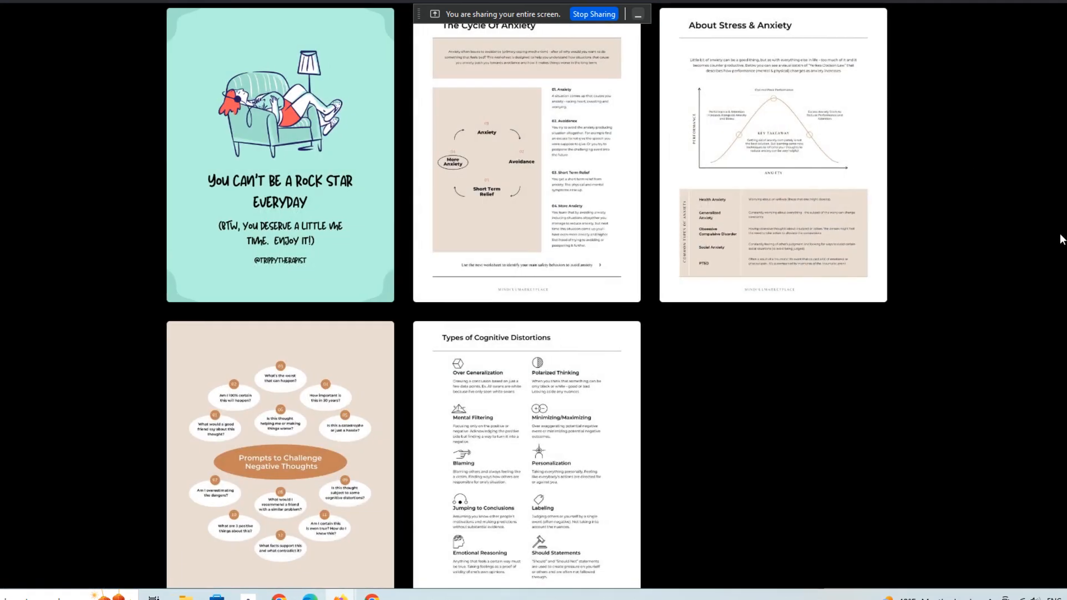
pyautogui.scroll(13, 429, 276)
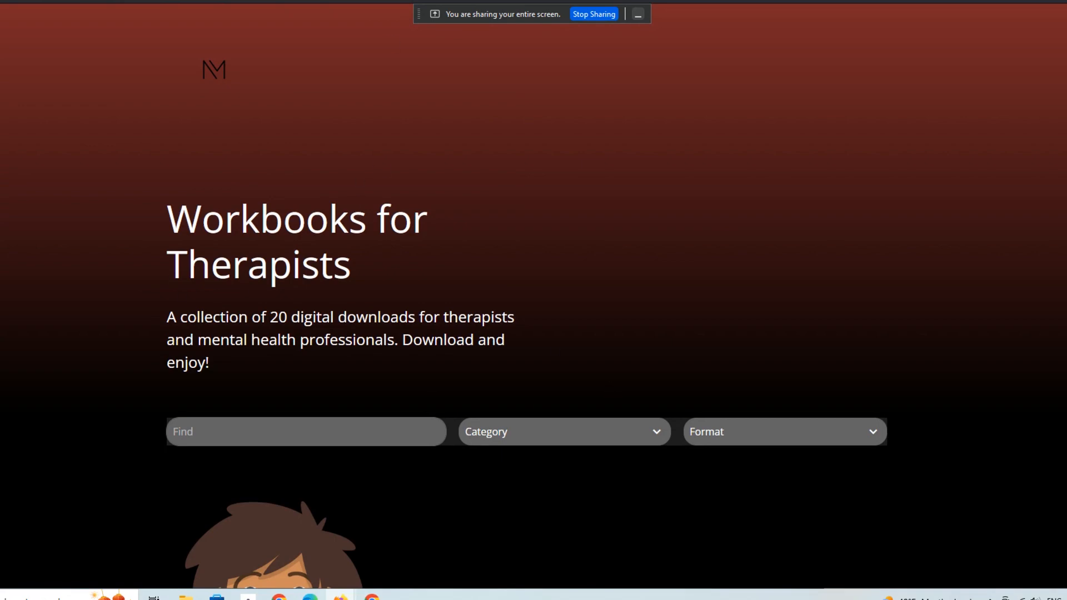
pyautogui.scroll(-10, 534, 296)
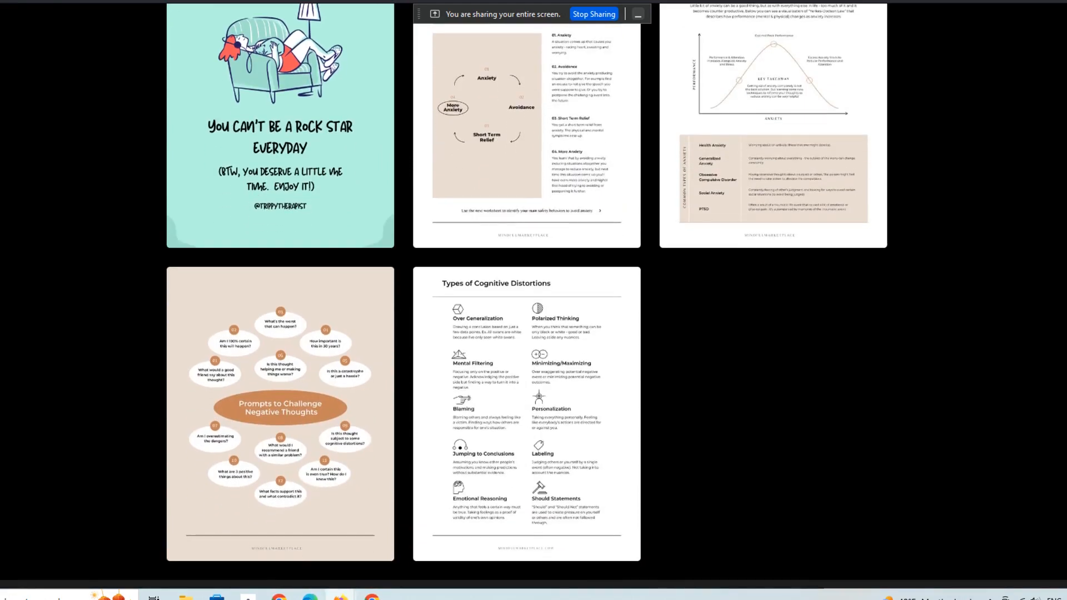
pyautogui.scroll(3, 534, 296)
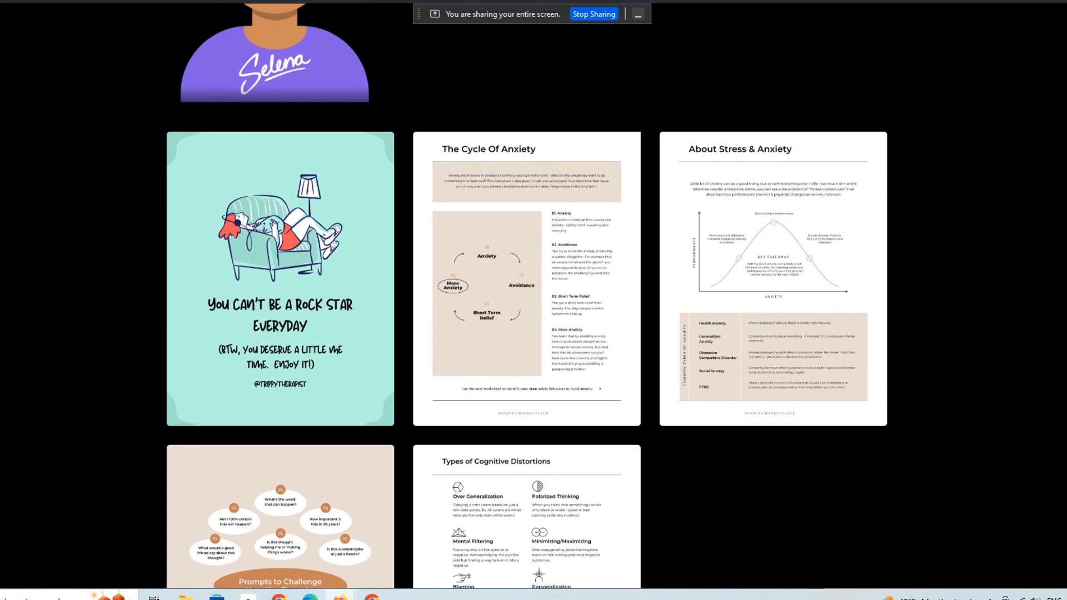
pyautogui.scroll(-4, 533, 295)
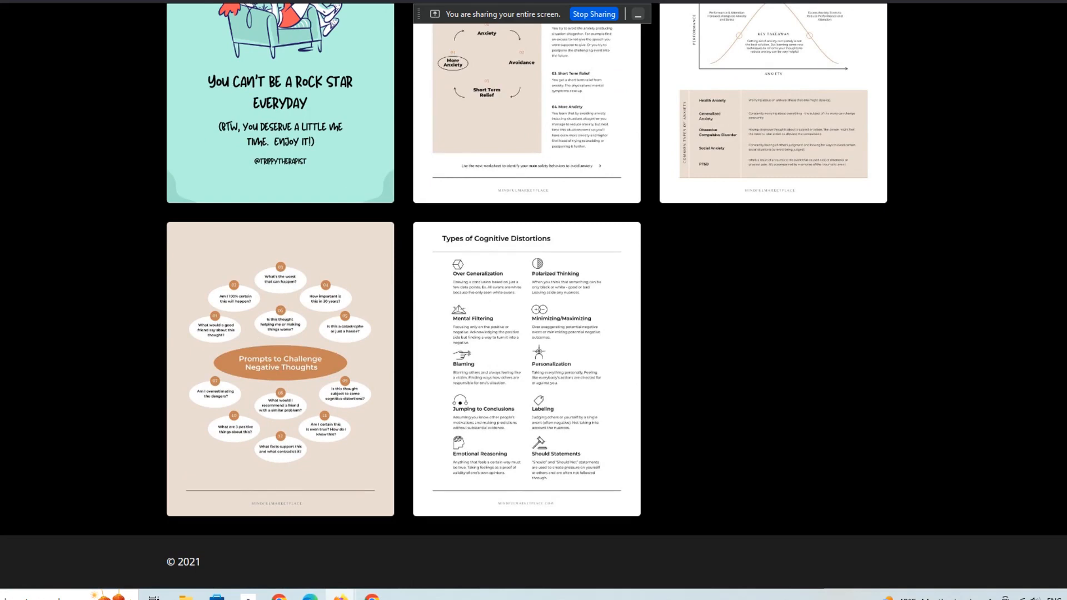
pyautogui.press('Home')
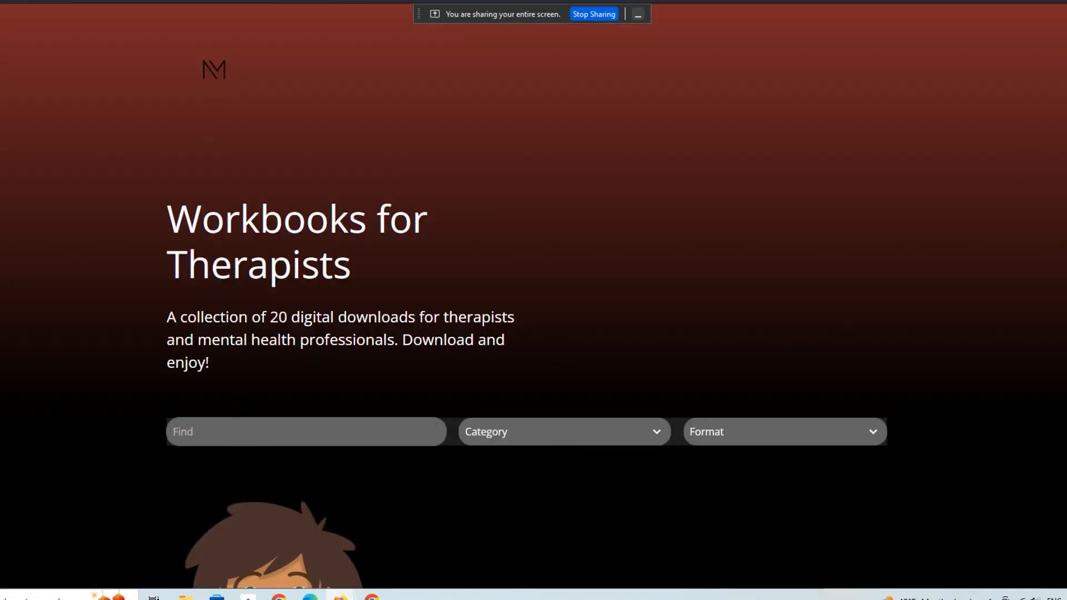
pyautogui.scroll(-3, 533, 300)
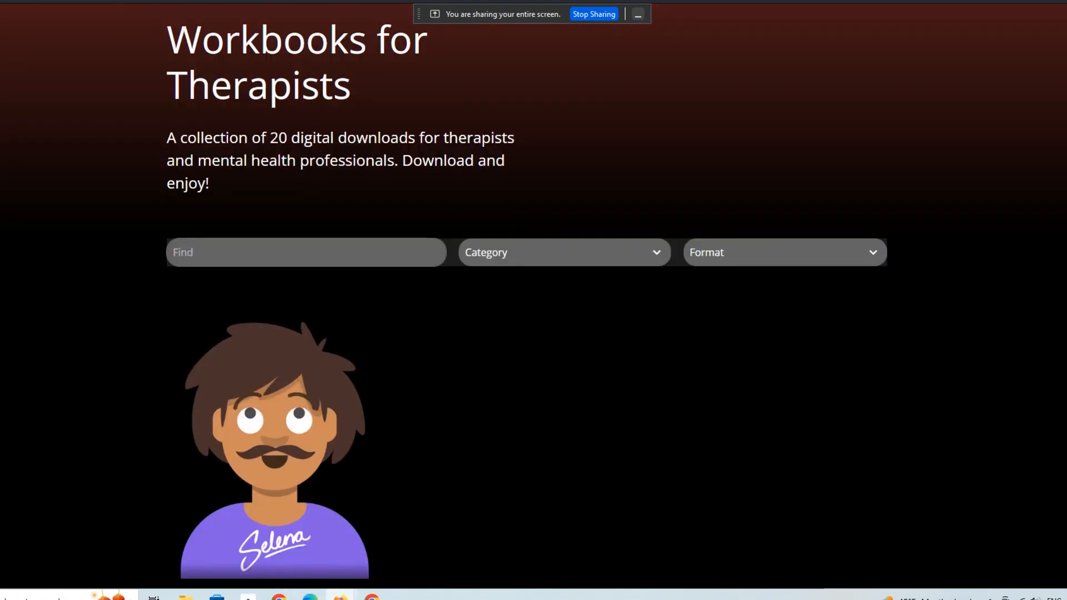
# Step: Search the library for "cycl", open the Cycle of Anxiety resource that matches, and return to the library page
pyautogui.scroll(-1, 326, 293)
pyautogui.click(303, 216)
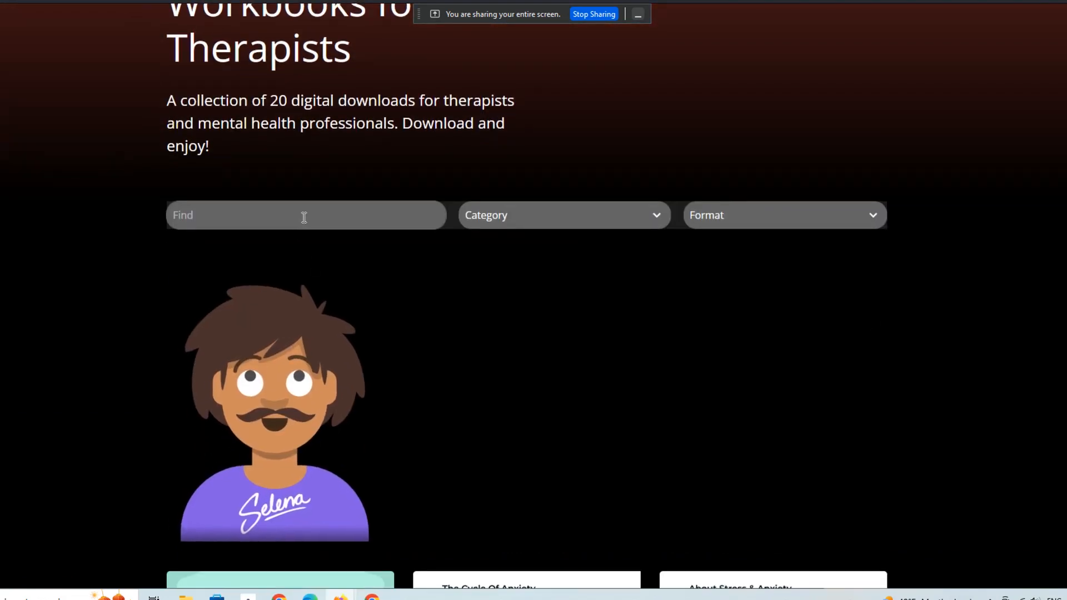
pyautogui.write('cycl')
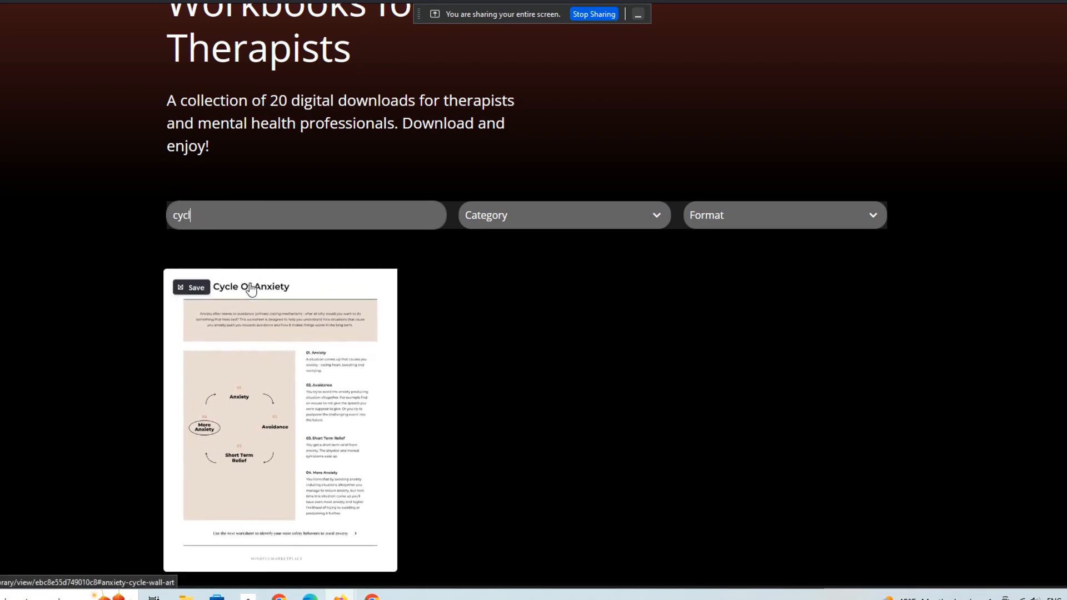
pyautogui.click(261, 325)
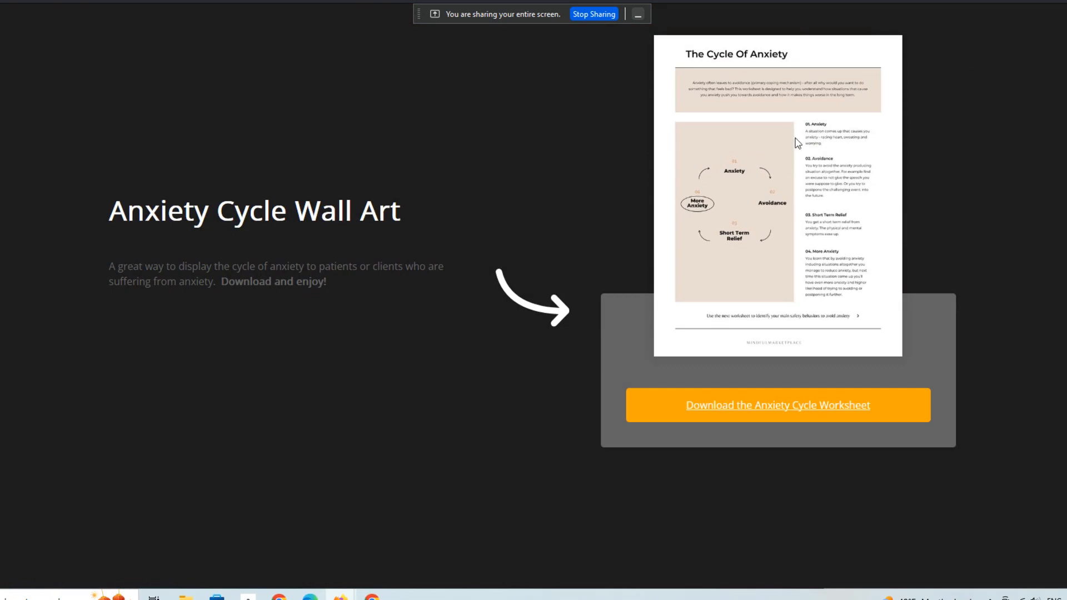
pyautogui.click(903, 245)
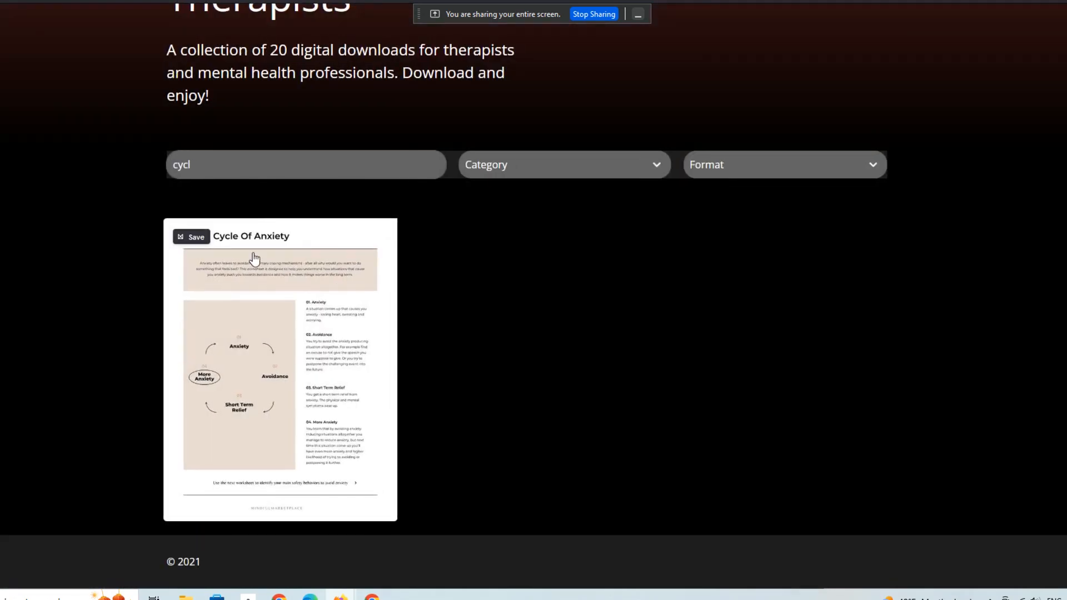
# Step: Clear the library's search text so that all resources are listed again
pyautogui.click(238, 170)
pyautogui.write('\\\\\\')
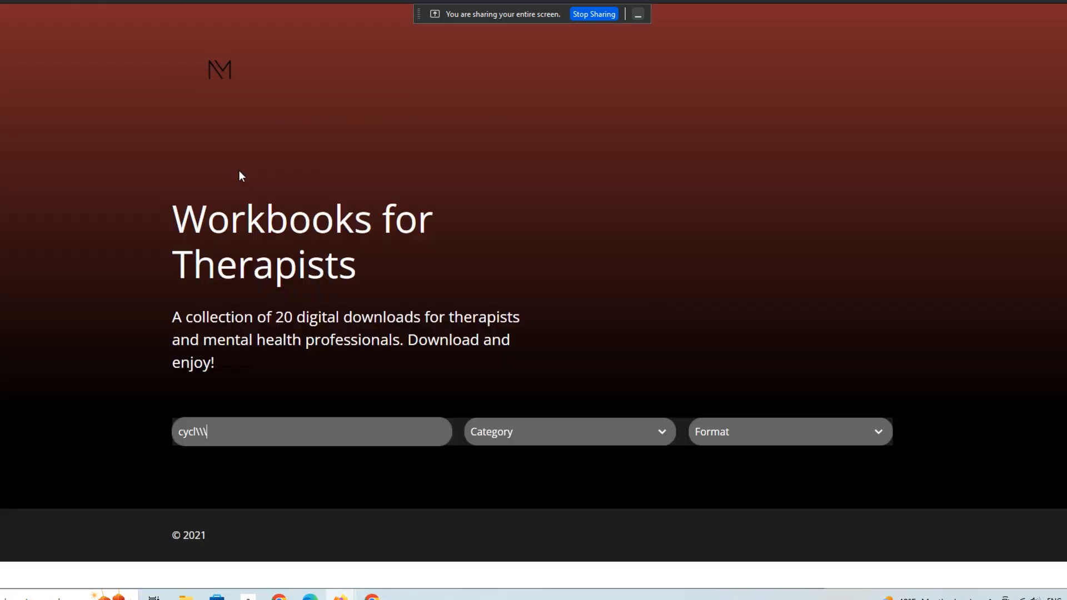
pyautogui.press('BackSpace')
pyautogui.press('BackSpace')
pyautogui.press('BackSpace')
pyautogui.press('BackSpace')
pyautogui.press('BackSpace')
pyautogui.press('BackSpace')
pyautogui.press('BackSpace')
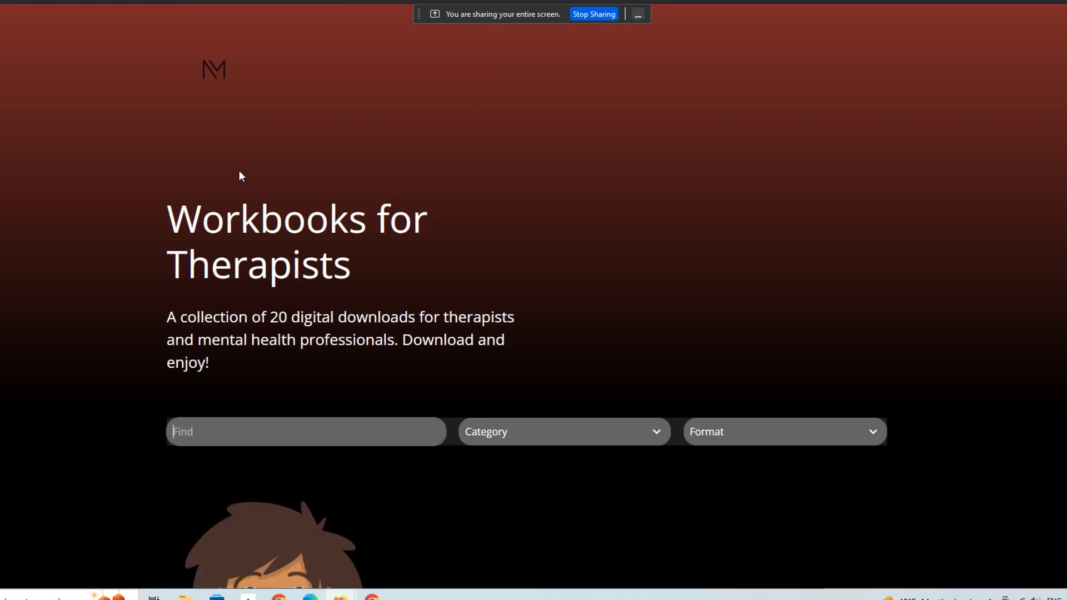
# Step: Search the library for "str" and open the About Stress & Anxiety resource
pyautogui.scroll(-10, 763, 161)
pyautogui.write('str')
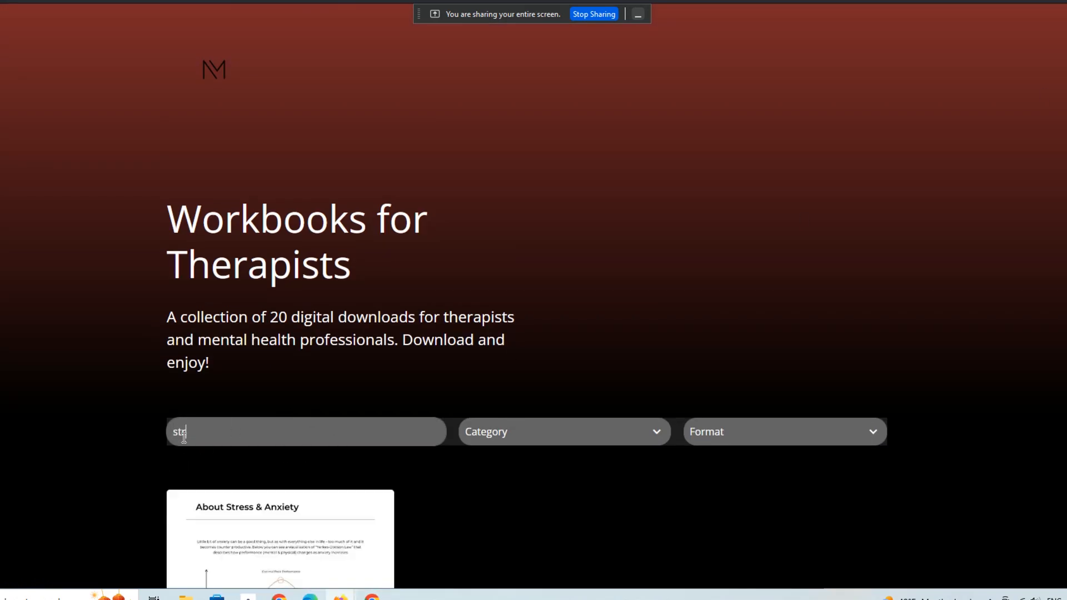
pyautogui.click(224, 532)
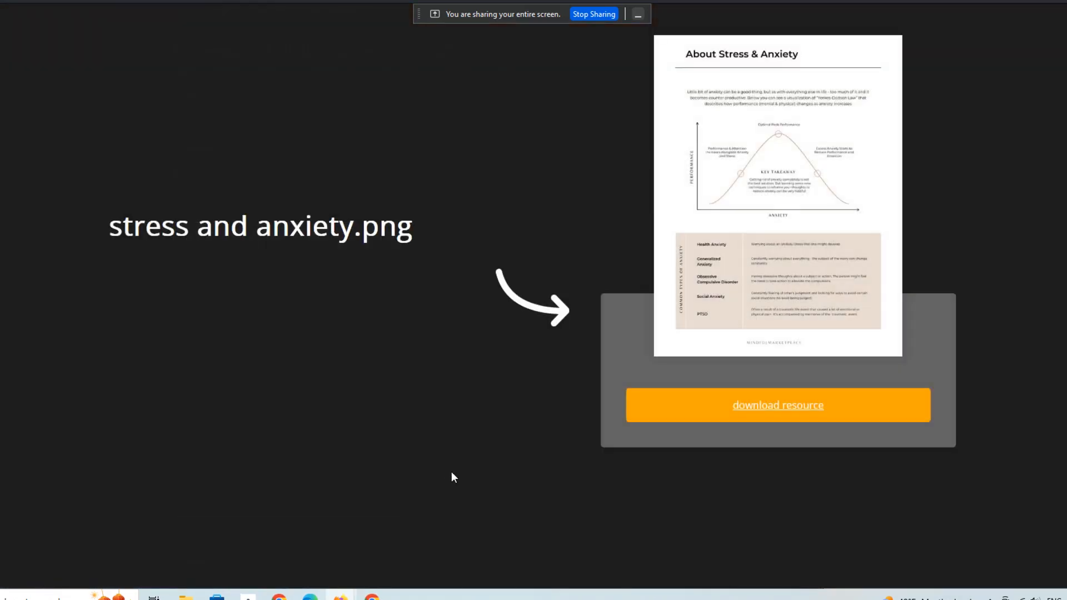